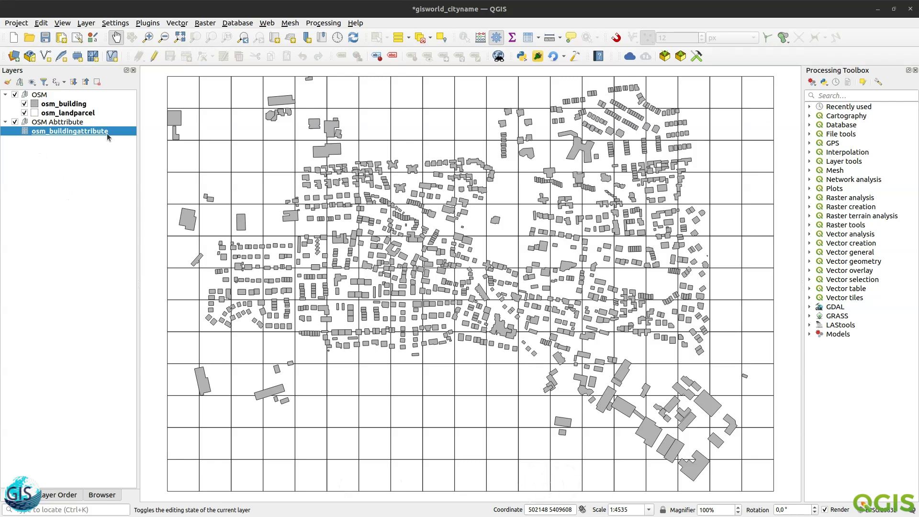
# Open the osm_buildingattribute attribute table docked below the map.
pyautogui.rightClick(71, 133)
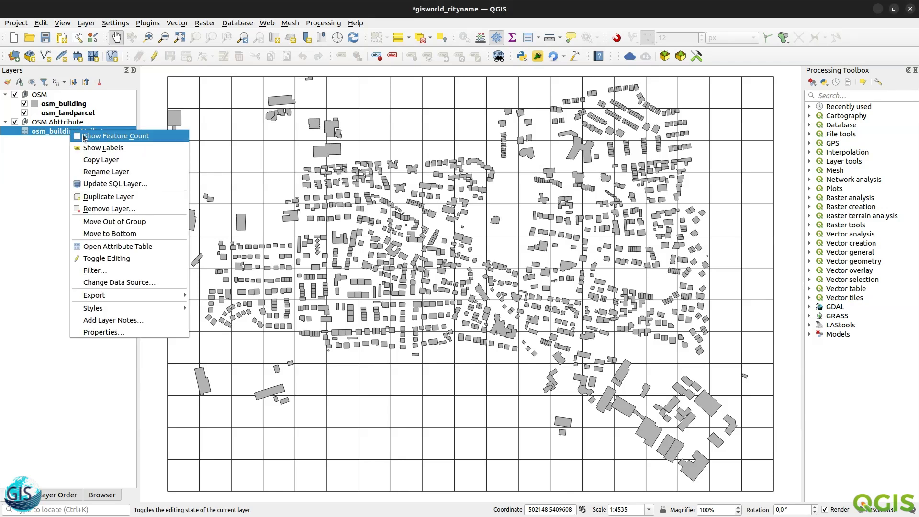
pyautogui.click(110, 247)
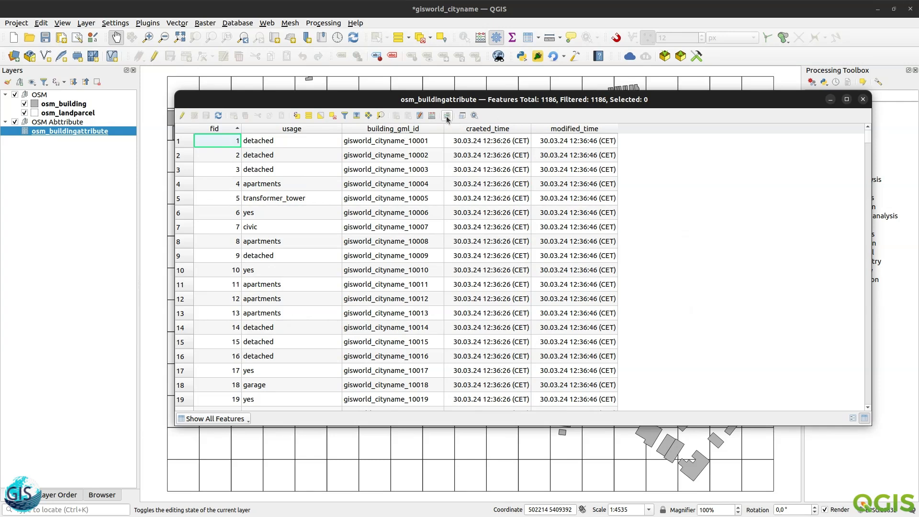
pyautogui.click(462, 116)
# Dock the osm_building attribute table too, enlarge the dock, and return to osm_buildingattribute's usage values.
pyautogui.click(58, 107)
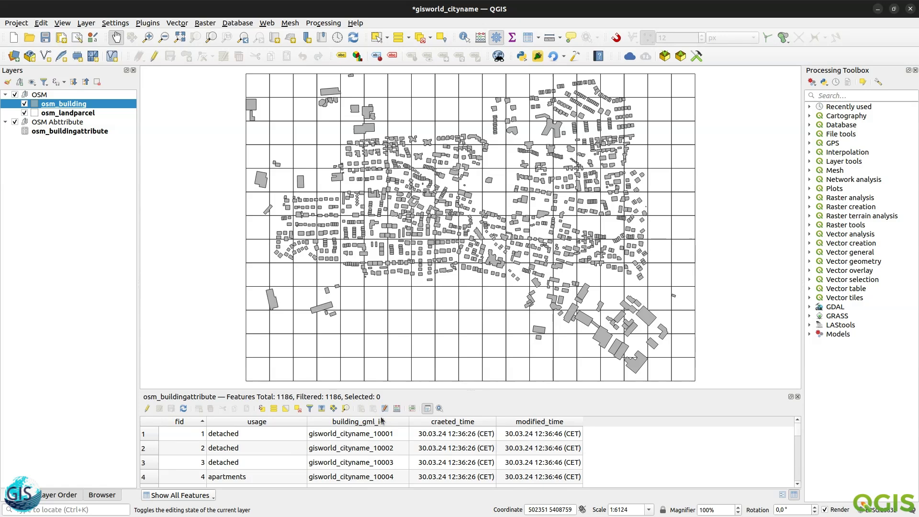
pyautogui.rightClick(66, 104)
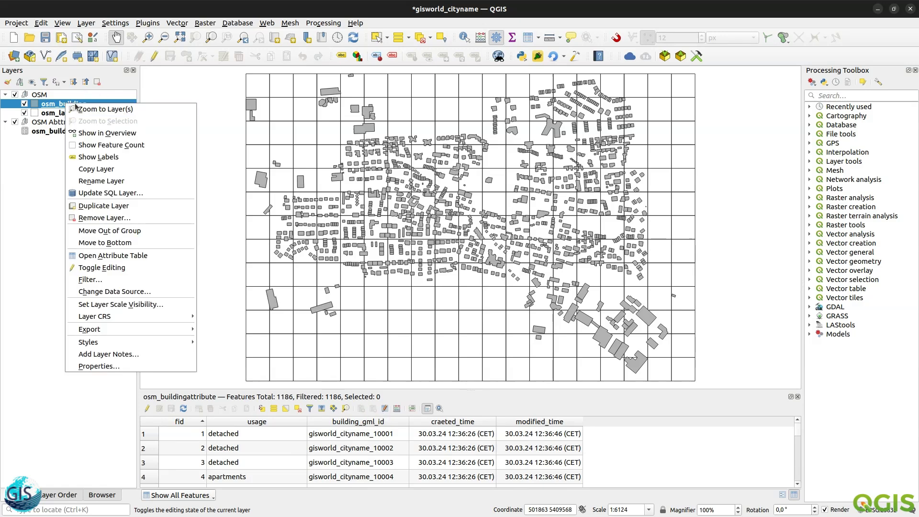
pyautogui.click(122, 256)
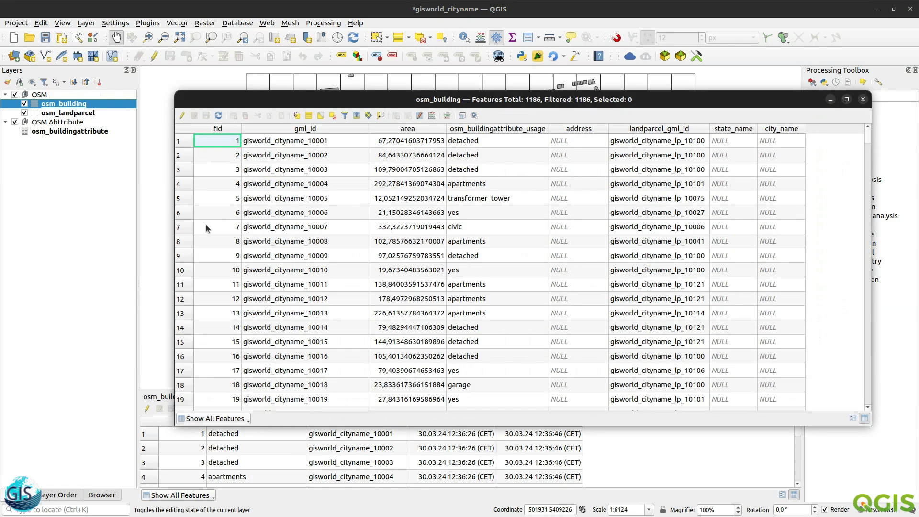
pyautogui.click(462, 115)
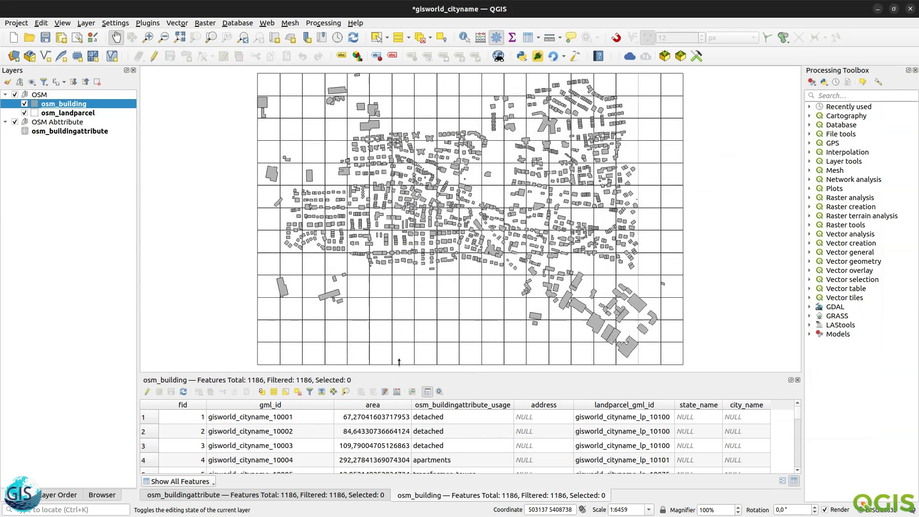
pyautogui.moveTo(399, 363); pyautogui.dragTo(392, 272)
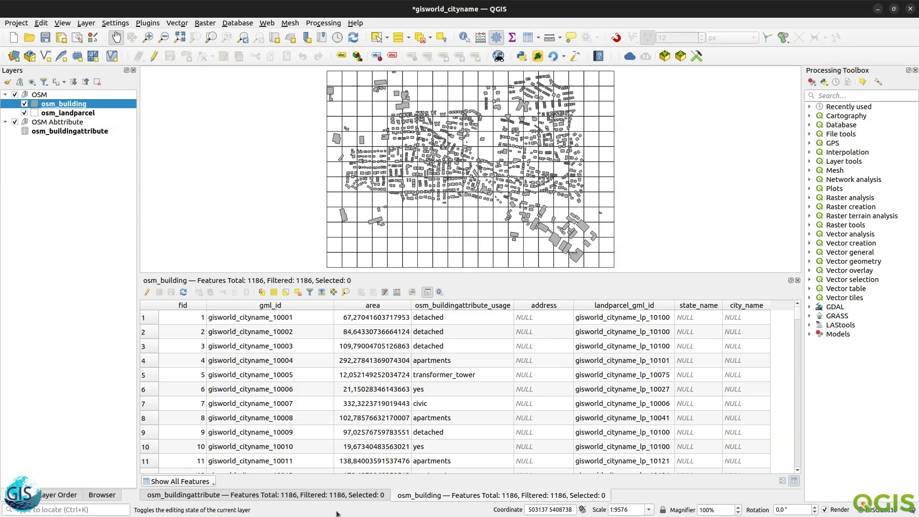
pyautogui.click(345, 494)
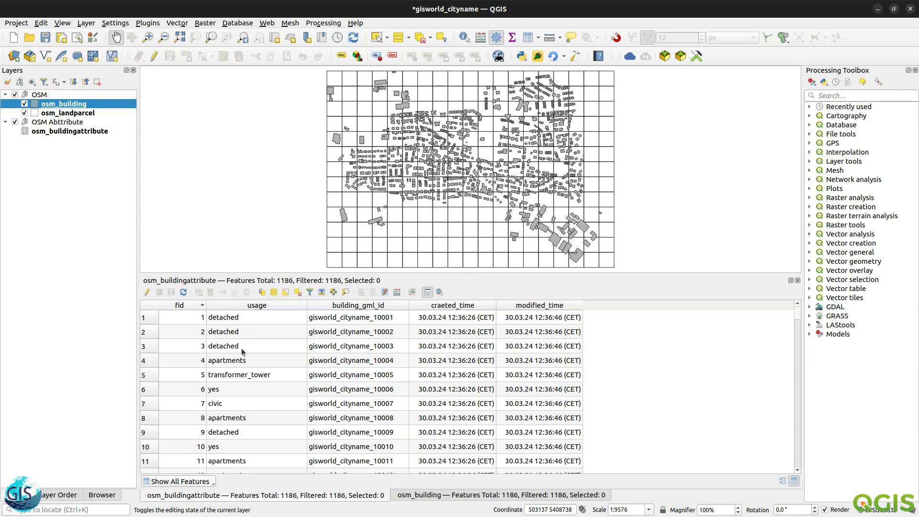
pyautogui.scroll(-3, 280, 415)
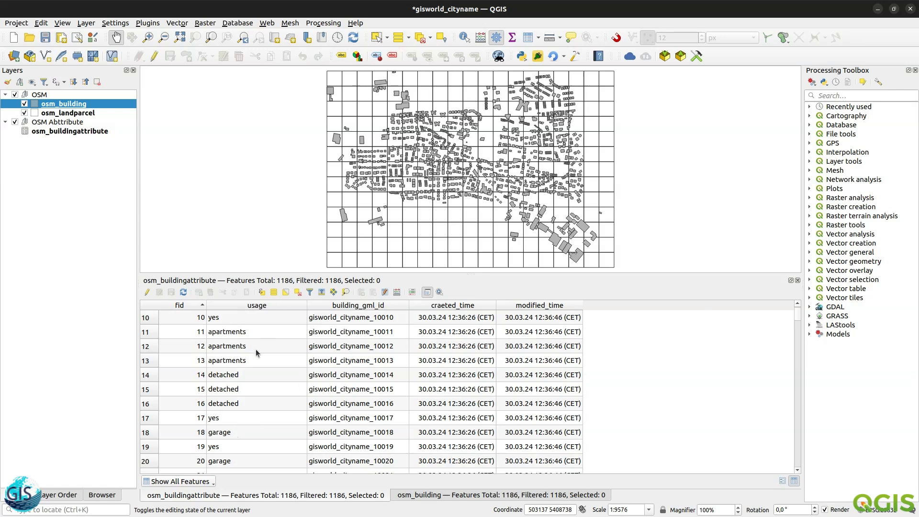
pyautogui.scroll(3, 275, 382)
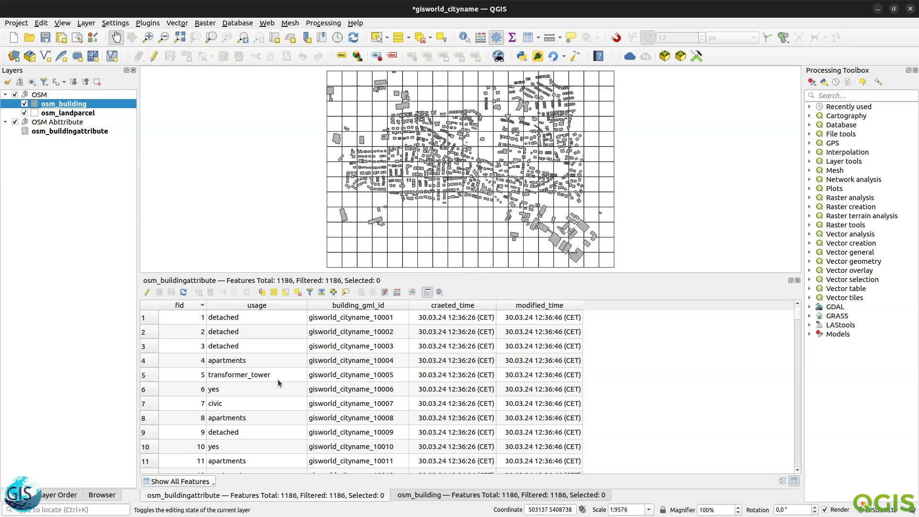
# In osm_buildingattribute's Attributes Form, give the usage field the Value Relation widget and apply.
pyautogui.doubleClick(56, 131)
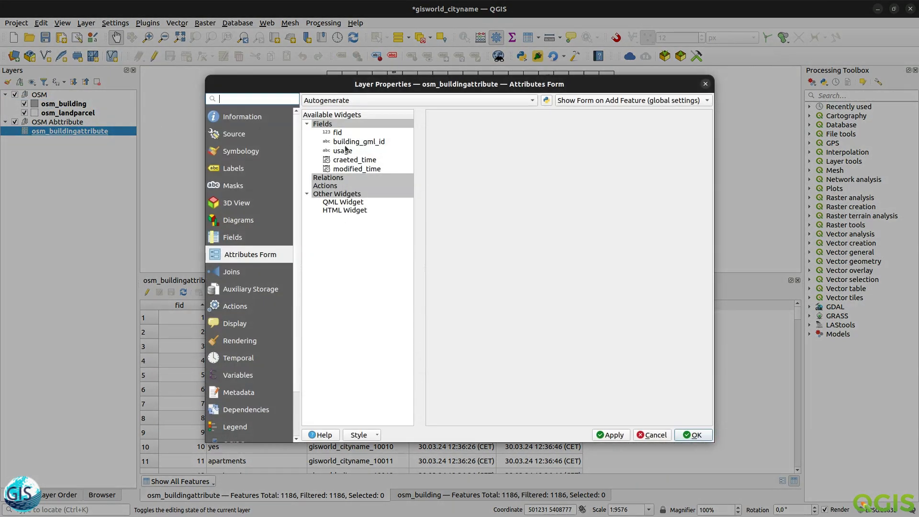
pyautogui.click(356, 152)
pyautogui.click(500, 197)
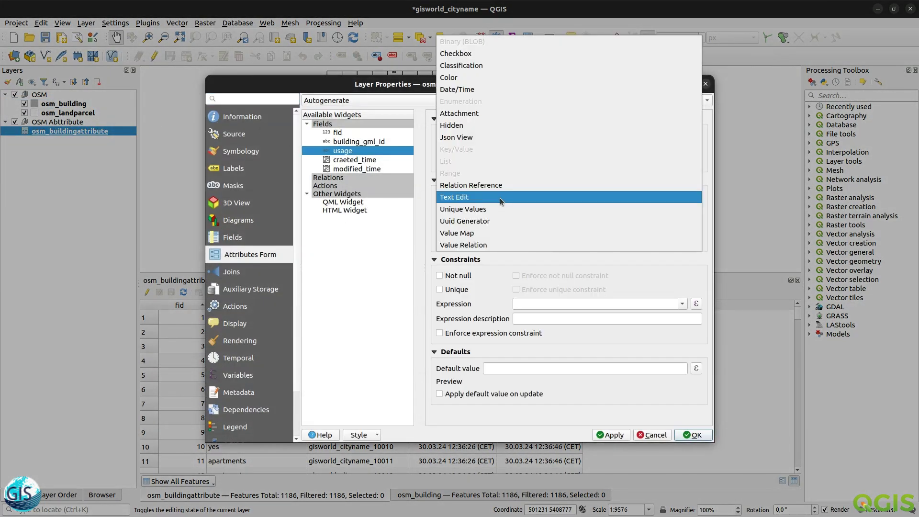
pyautogui.click(494, 233)
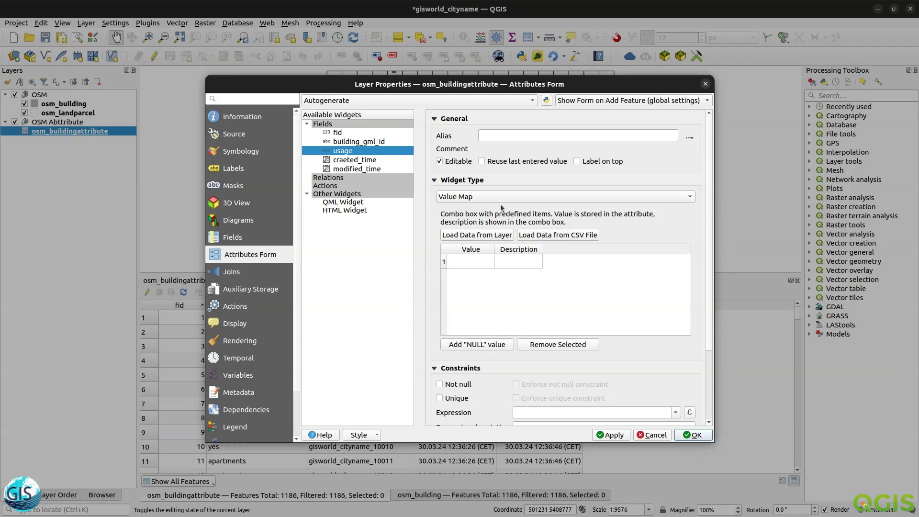
pyautogui.click(462, 200)
pyautogui.click(464, 210)
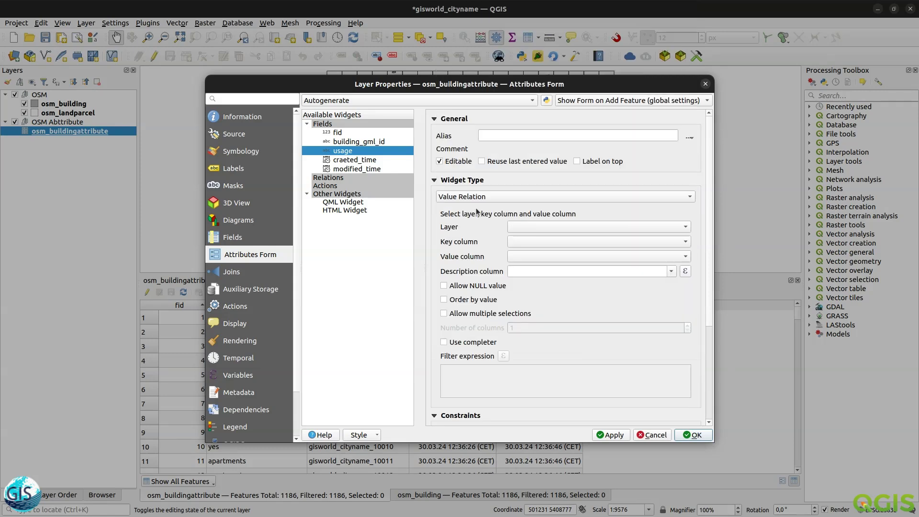
pyautogui.click(512, 231)
pyautogui.click(465, 230)
pyautogui.click(679, 435)
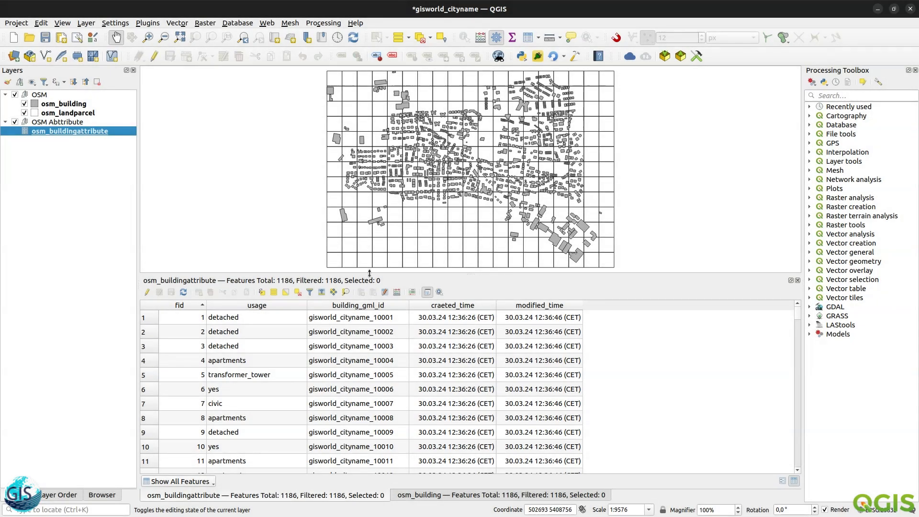
# Enlarge the table dock, inspect the usage values, then close both attribute tables.
pyautogui.moveTo(368, 274); pyautogui.dragTo(378, 213)
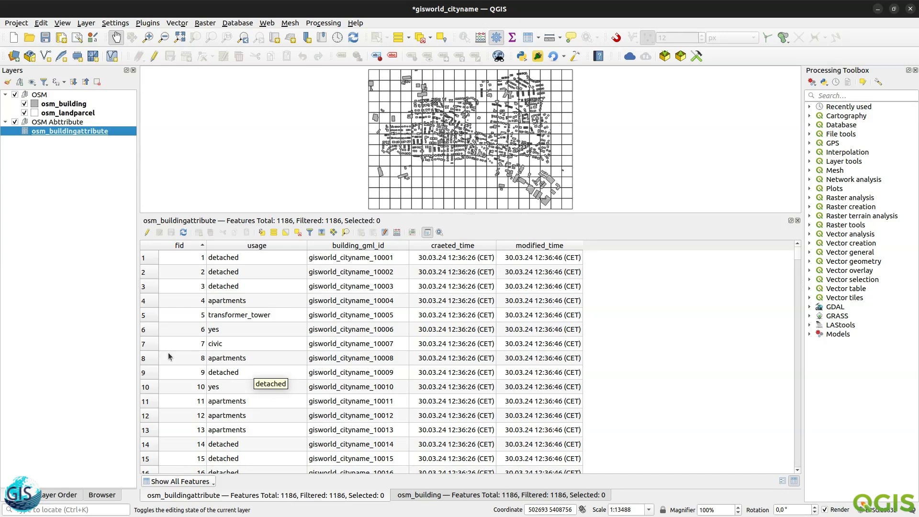
pyautogui.click(239, 257)
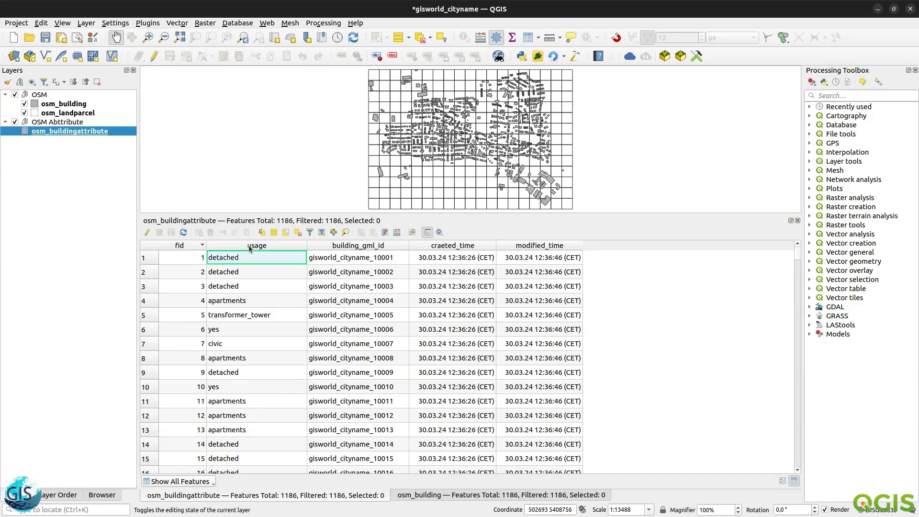
pyautogui.scroll(-9, 230, 287)
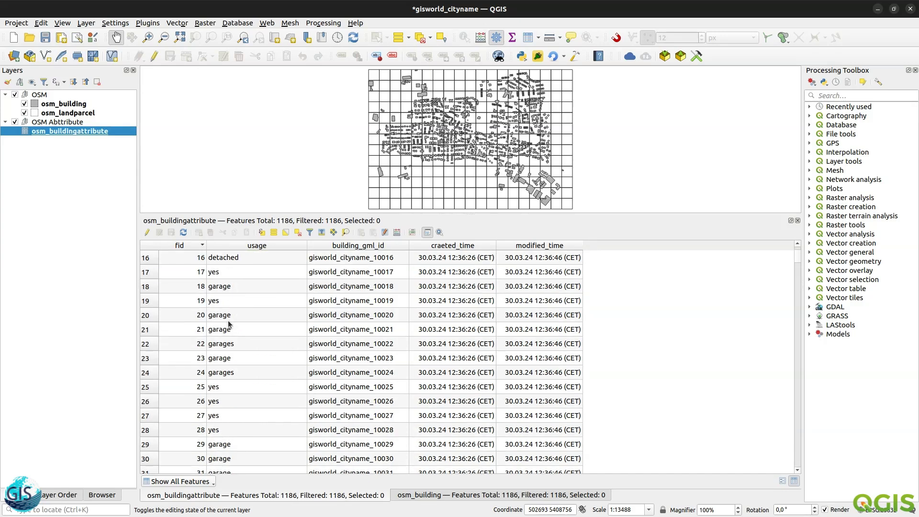
pyautogui.scroll(9, 263, 400)
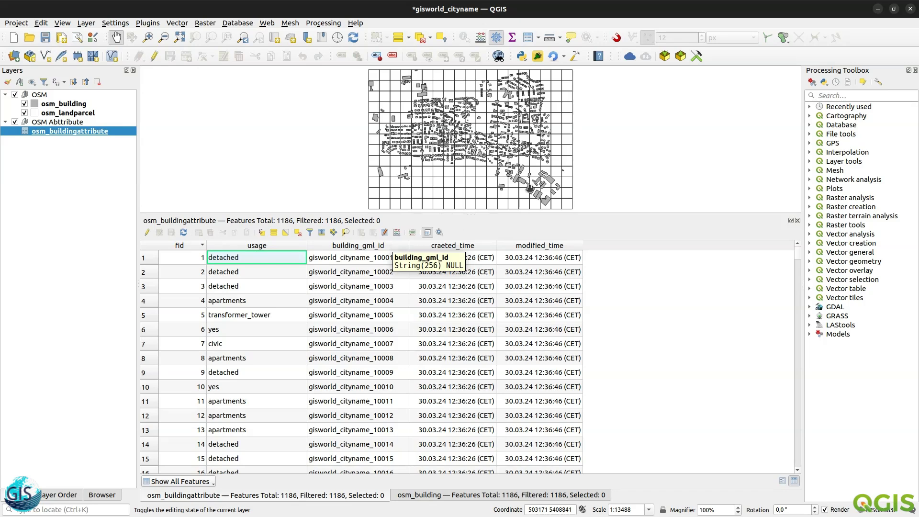
pyautogui.click(798, 221)
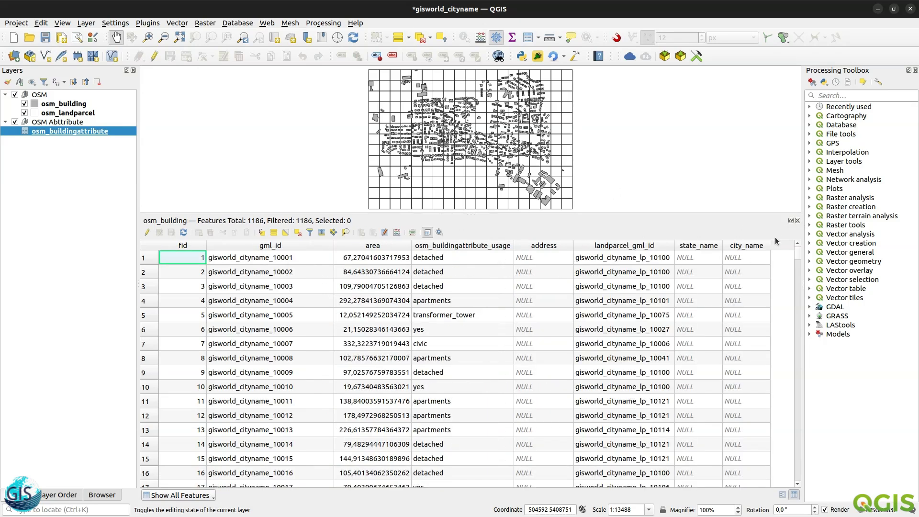
pyautogui.click(798, 220)
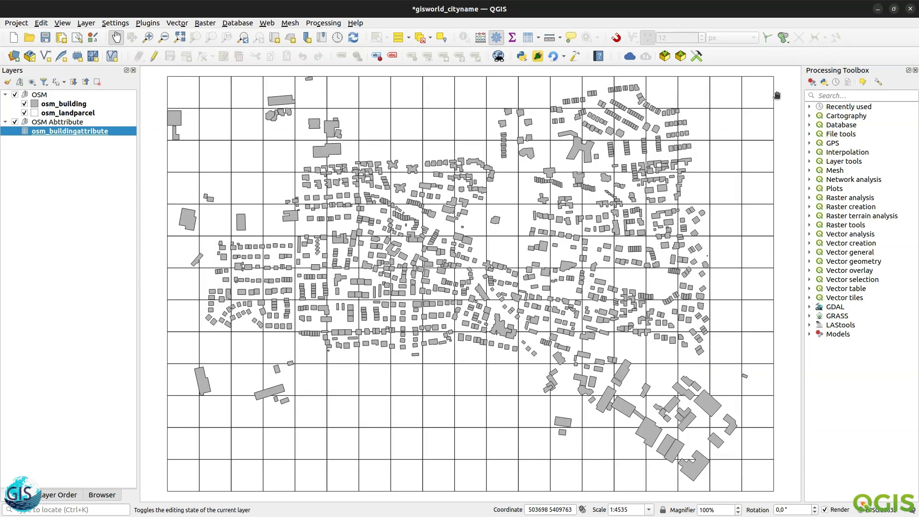
# Find the Statistics by Categories algorithm in the processing toolbox and open it.
pyautogui.click(827, 96)
pyautogui.write('cater')
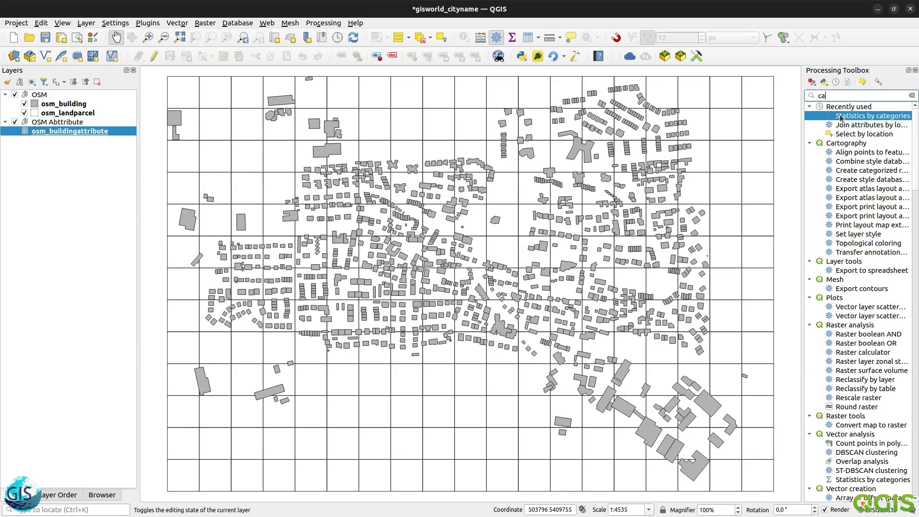
pyautogui.press('BackSpace')
pyautogui.press('BackSpace')
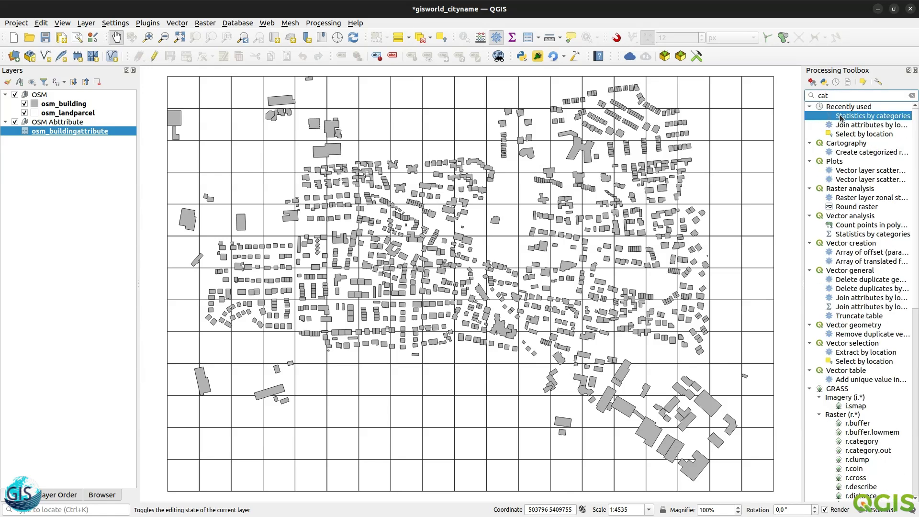
pyautogui.doubleClick(859, 116)
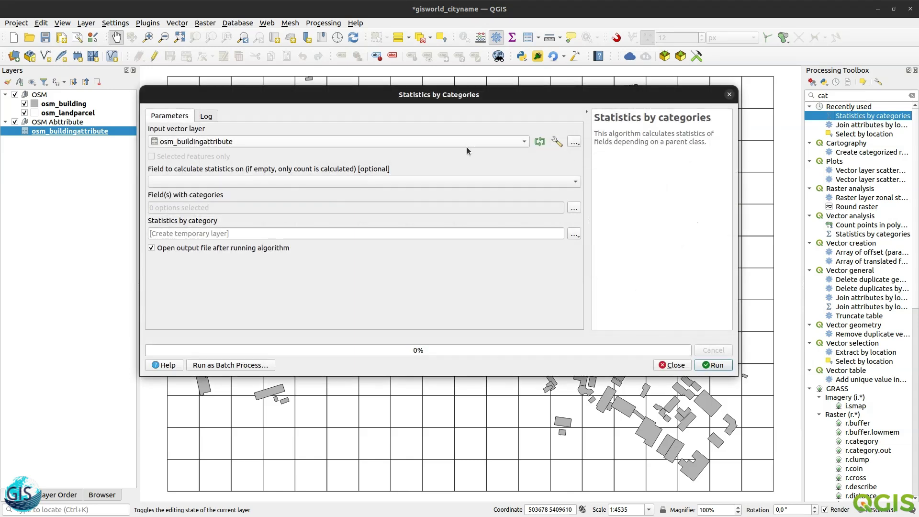
pyautogui.moveTo(337, 95); pyautogui.dragTo(370, 95)
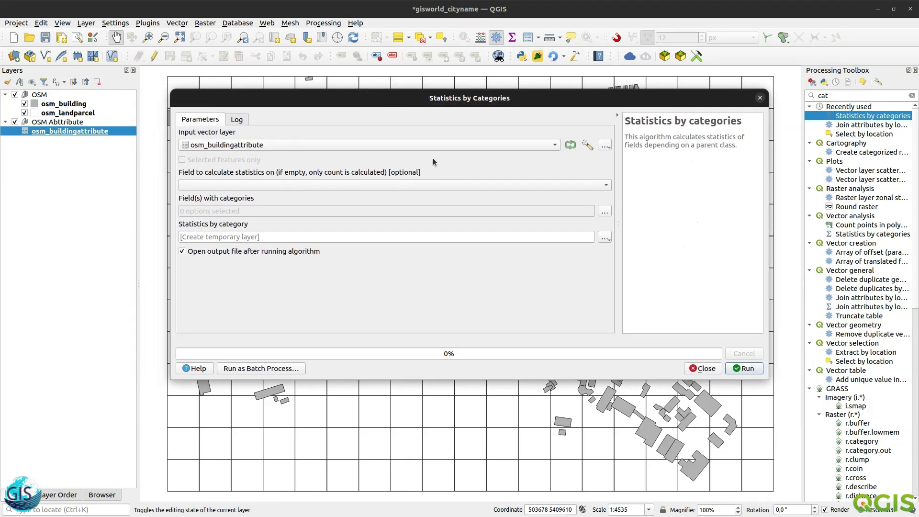
# Run Statistics by Categories with usage as the statistics and category field, then close the dialog.
pyautogui.click(243, 186)
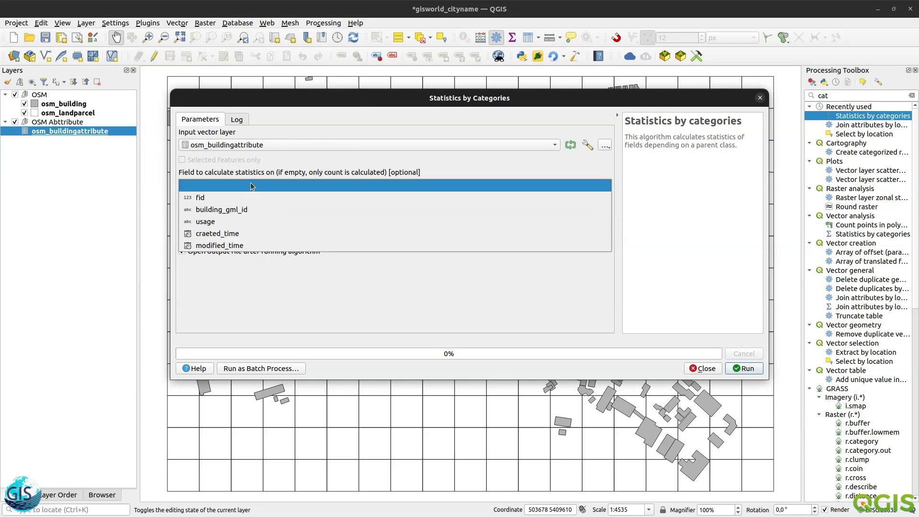
pyautogui.click(242, 221)
pyautogui.click(608, 211)
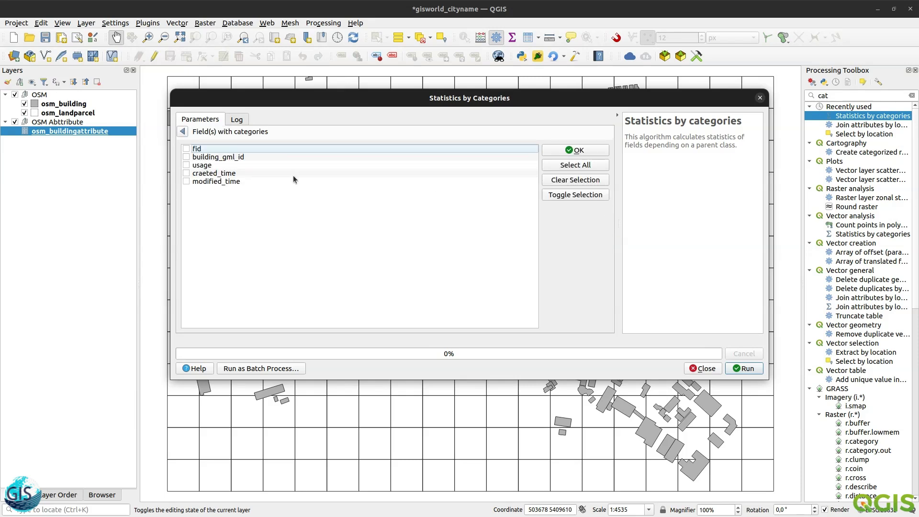
pyautogui.click(198, 165)
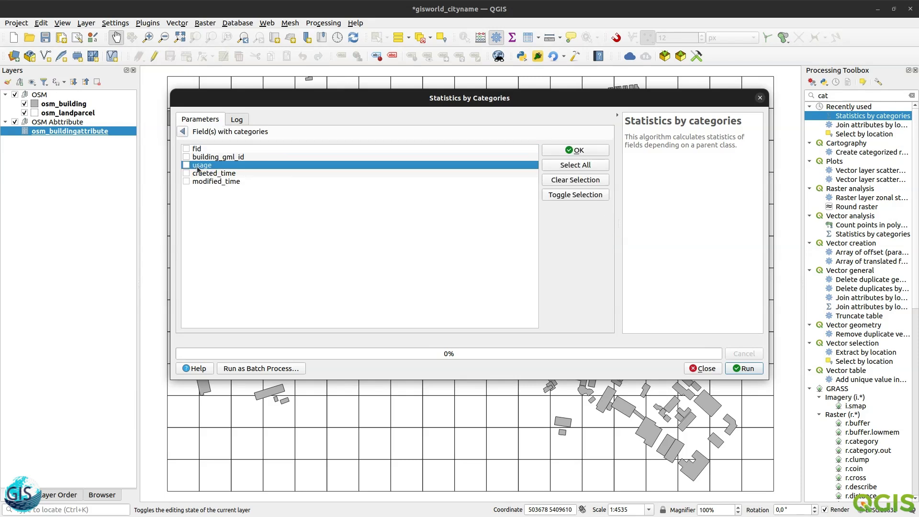
pyautogui.click(182, 132)
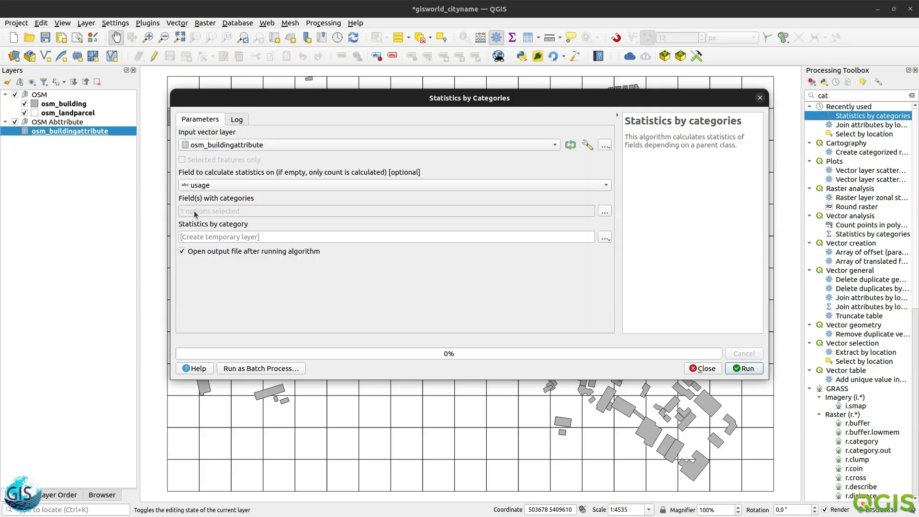
pyautogui.click(737, 368)
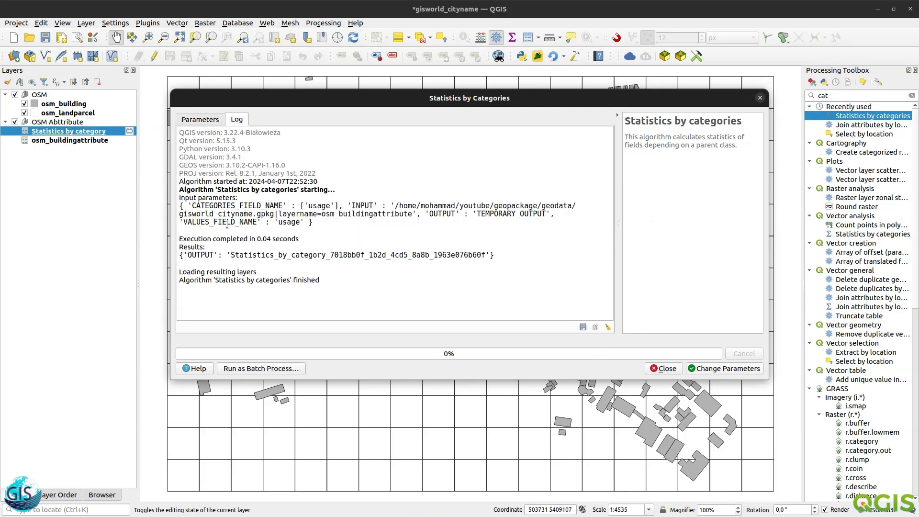
pyautogui.moveTo(180, 196); pyautogui.dragTo(311, 290)
pyautogui.click(374, 315)
pyautogui.click(760, 97)
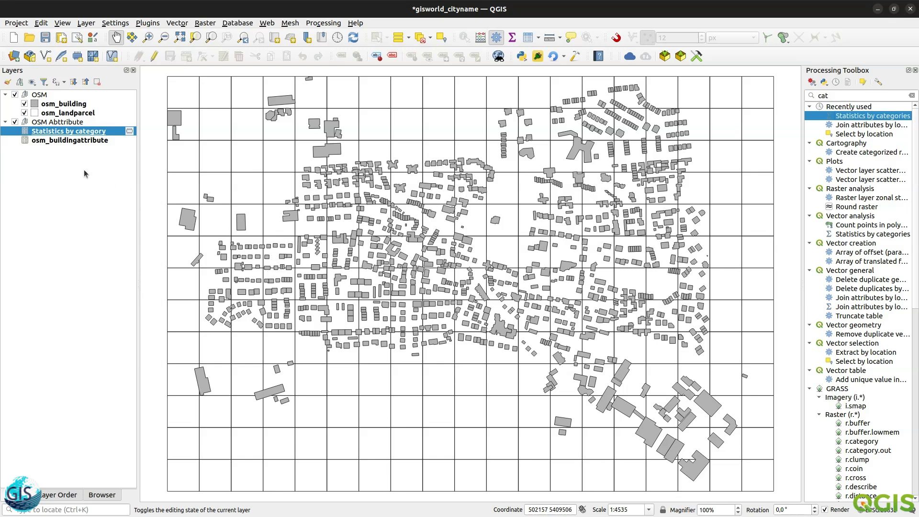
# Open the Statistics by category table and sort by count descending, house (751) first.
pyautogui.rightClick(44, 135)
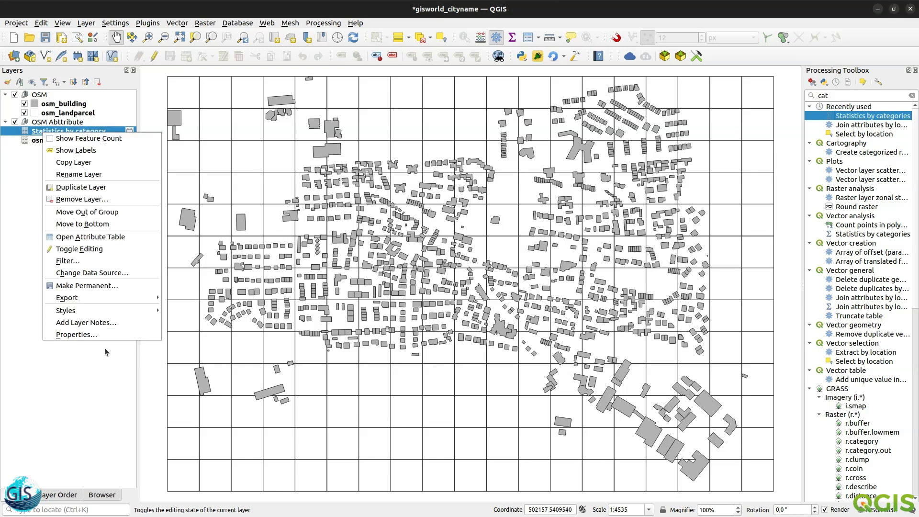
pyautogui.click(106, 238)
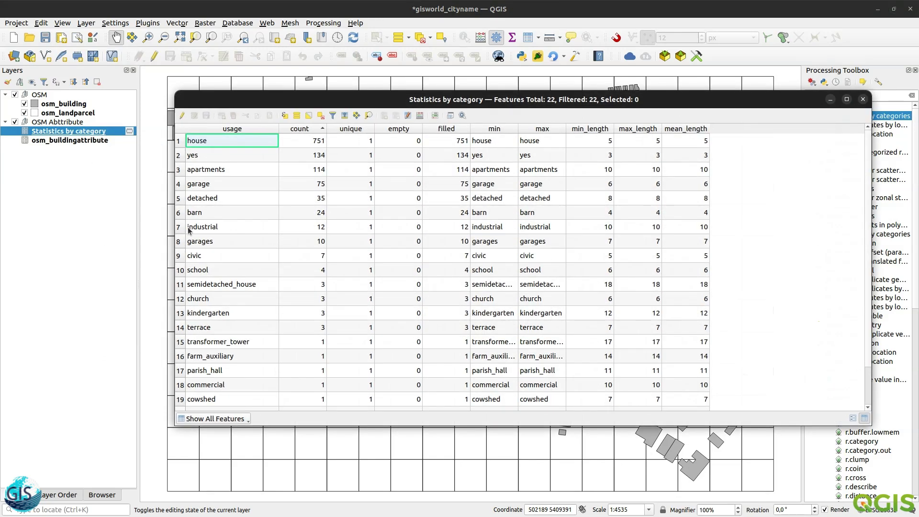
pyautogui.click(257, 128)
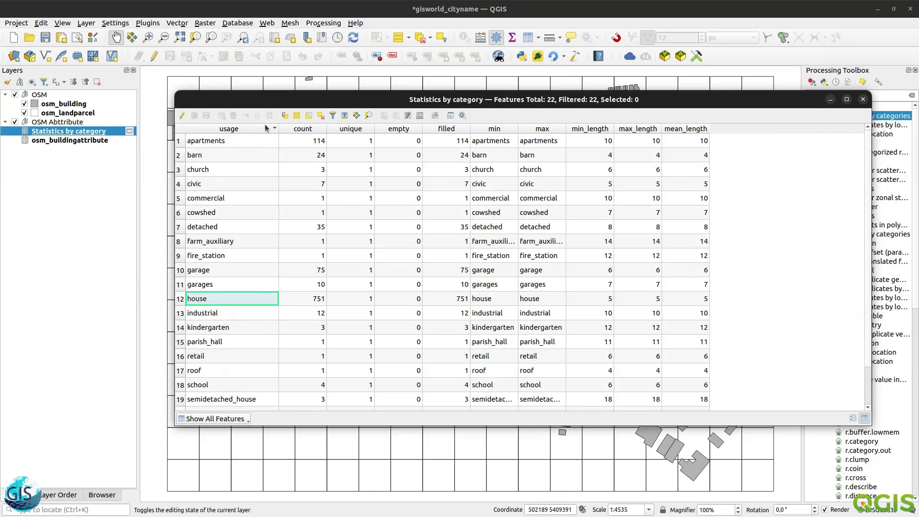
pyautogui.click(253, 128)
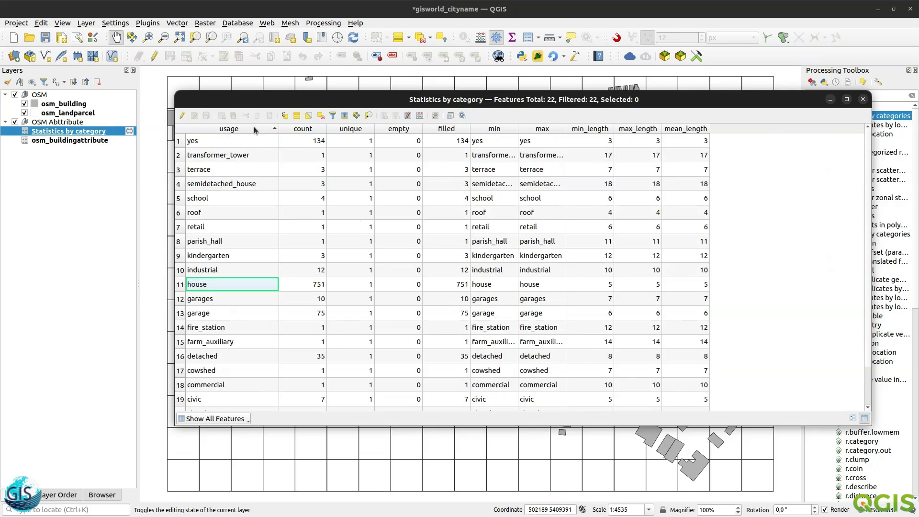
pyautogui.click(260, 129)
pyautogui.click(306, 129)
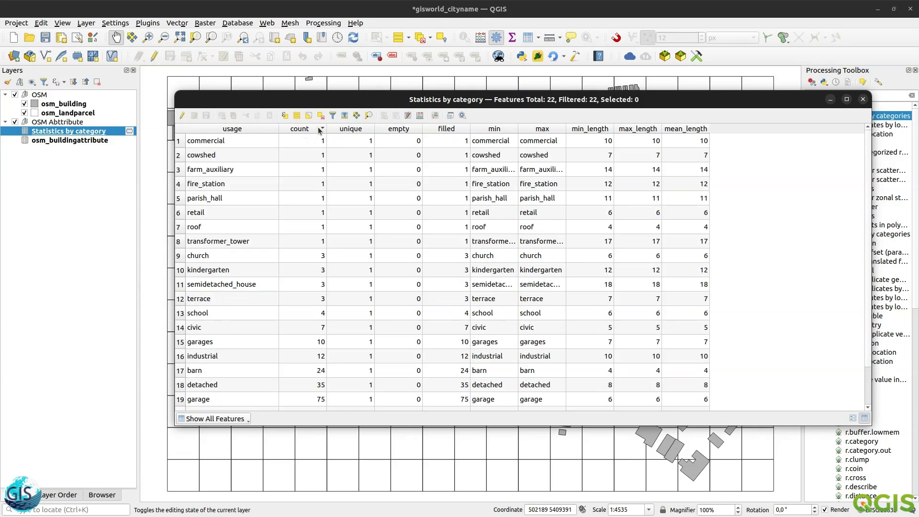
pyautogui.click(305, 128)
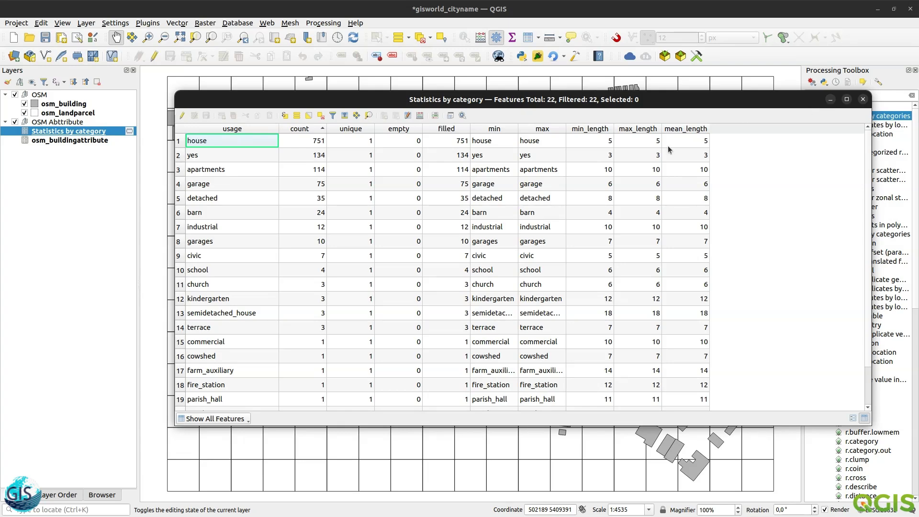
# Start a new table named attribute_form_value in gisworld_cityname.gpkg from the Browser.
pyautogui.click(832, 100)
pyautogui.click(99, 498)
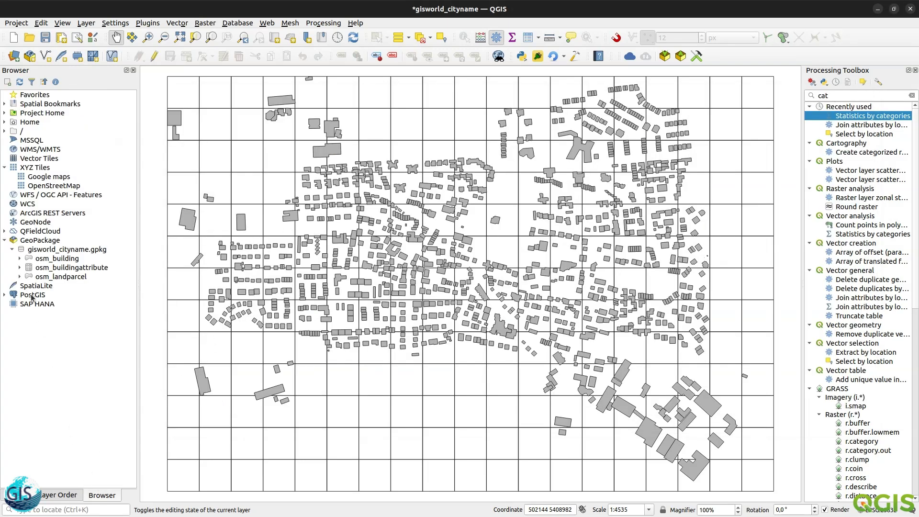
pyautogui.click(56, 250)
pyautogui.rightClick(59, 252)
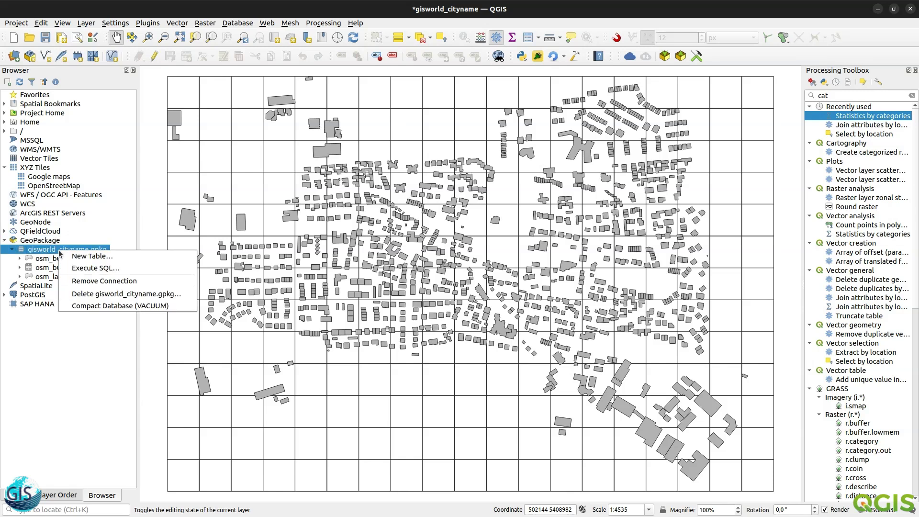
pyautogui.click(92, 256)
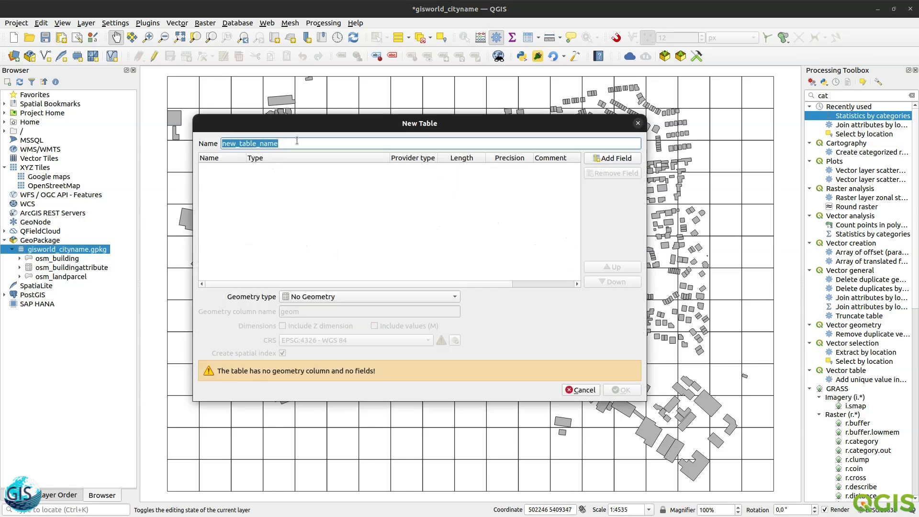
pyautogui.write('attri')
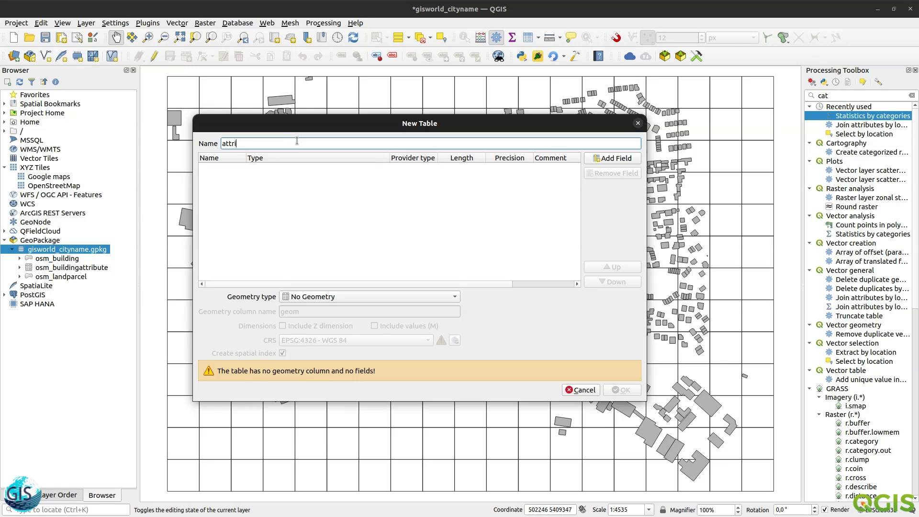
pyautogui.write('bute_form_value')
# Add two Text (string) fields, key and value, to the new table.
pyautogui.click(612, 159)
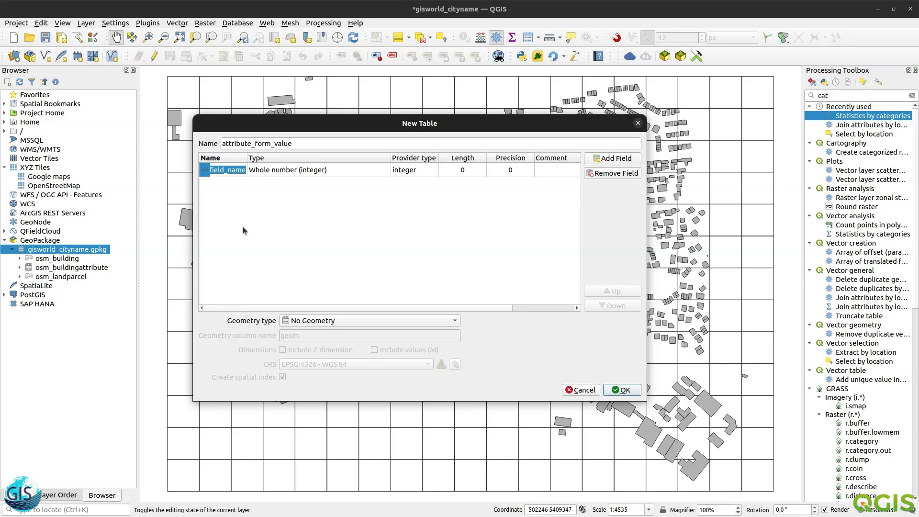
pyautogui.write('key')
pyautogui.click(309, 172)
pyautogui.click(310, 172)
pyautogui.click(303, 204)
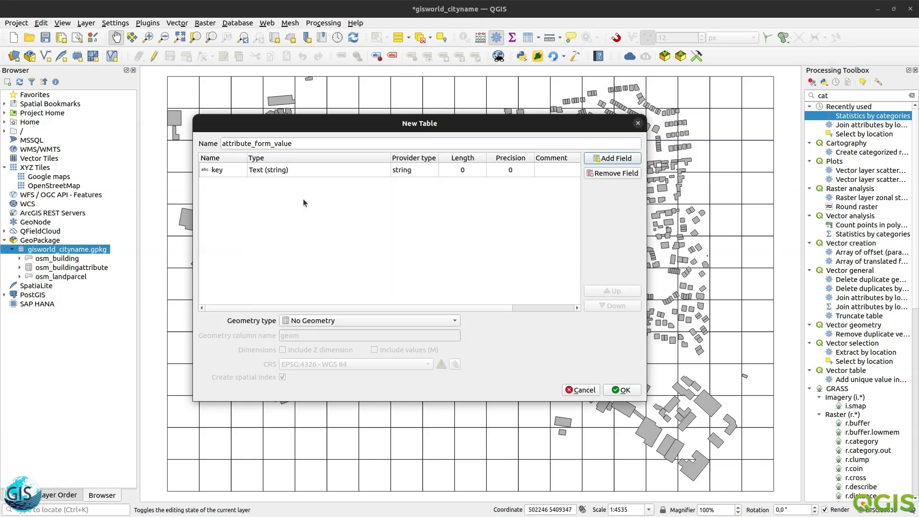
pyautogui.click(600, 165)
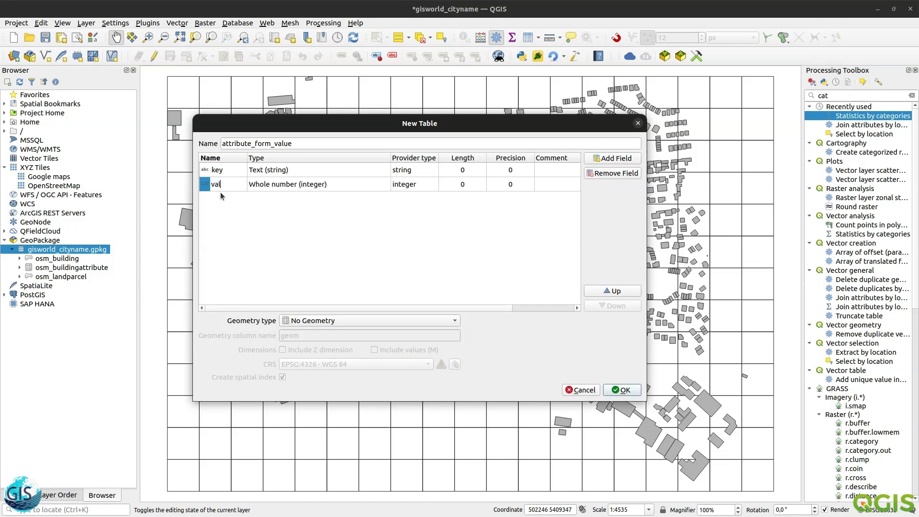
pyautogui.write('value')
pyautogui.click(308, 188)
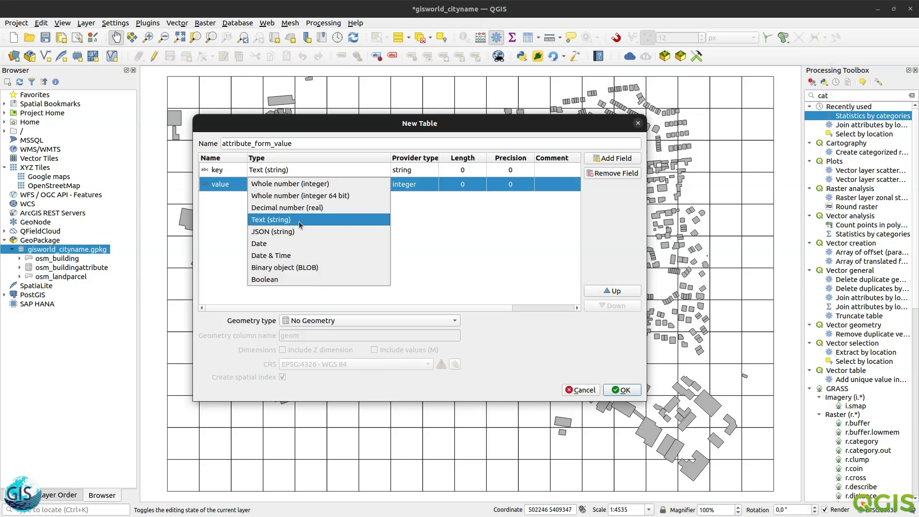
pyautogui.click(300, 220)
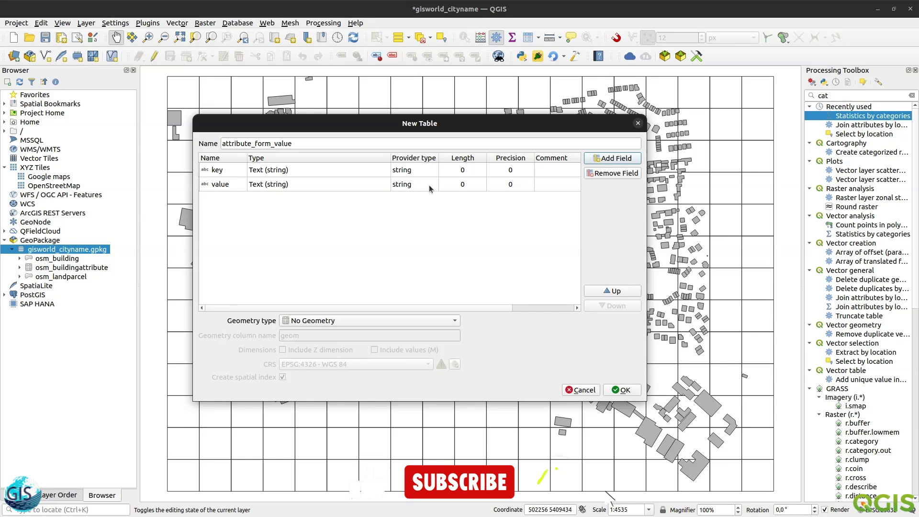
# Set the key field's length to 256.
pyautogui.doubleClick(468, 168)
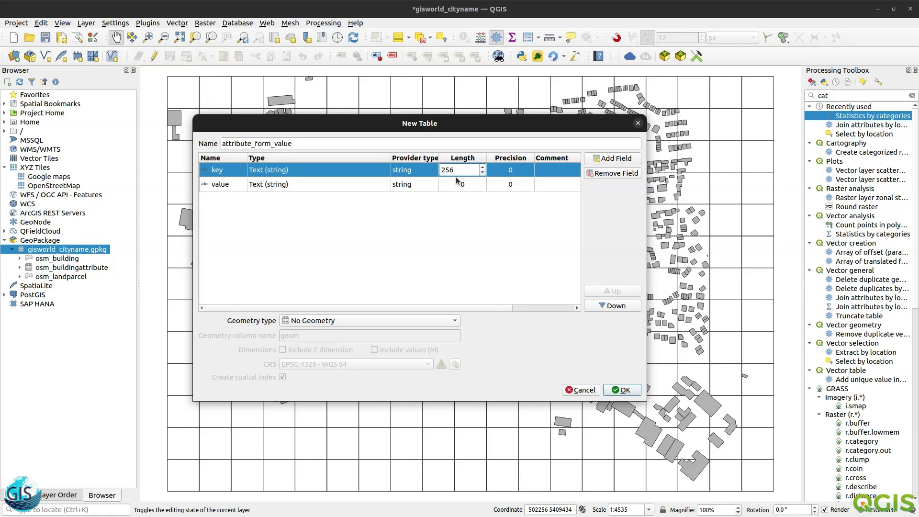
pyautogui.click(423, 211)
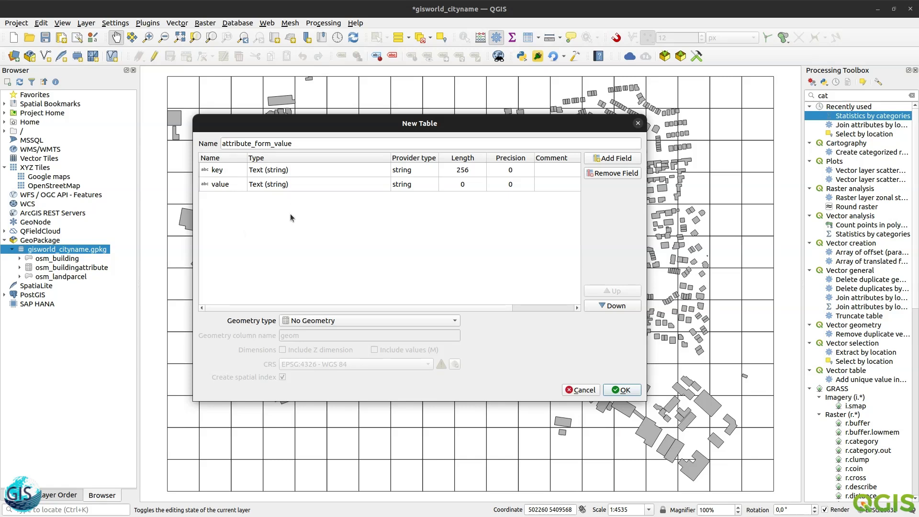
# Create the attribute_form_value table and return to the project's layer list.
pyautogui.click(625, 390)
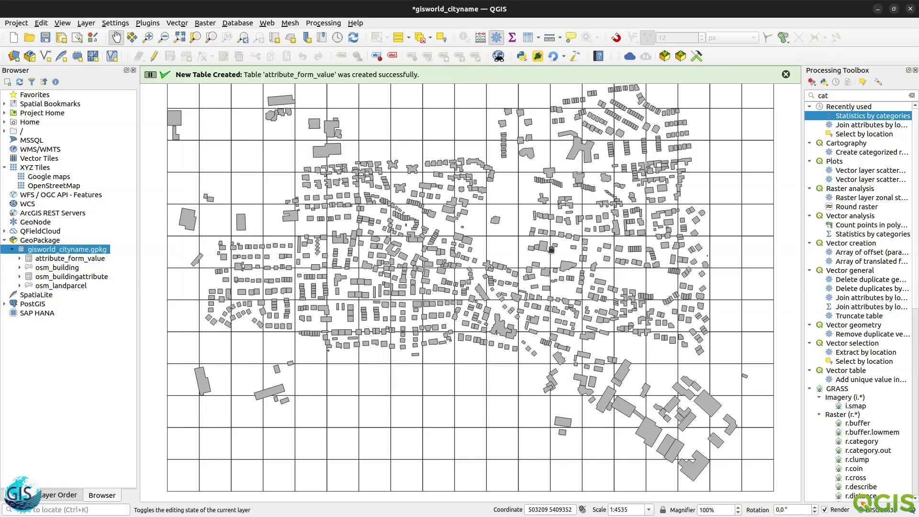
pyautogui.click(51, 259)
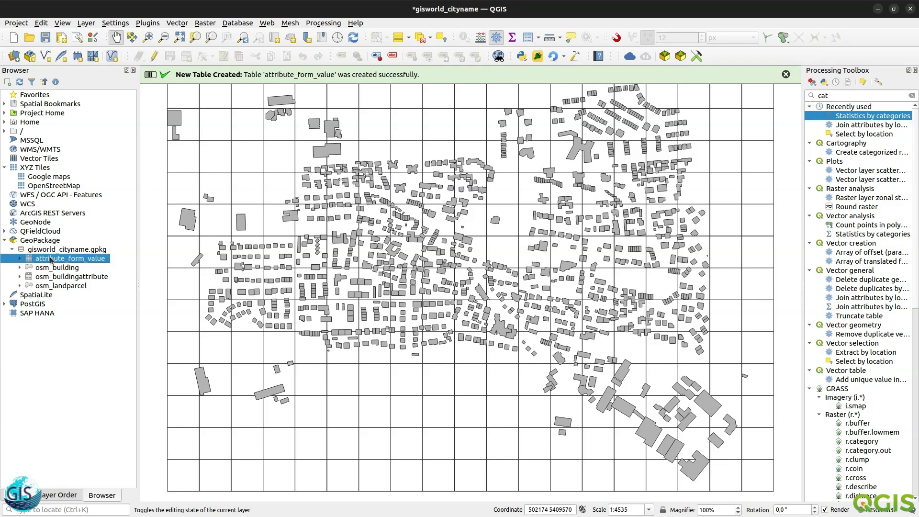
pyautogui.click(66, 498)
pyautogui.click(65, 498)
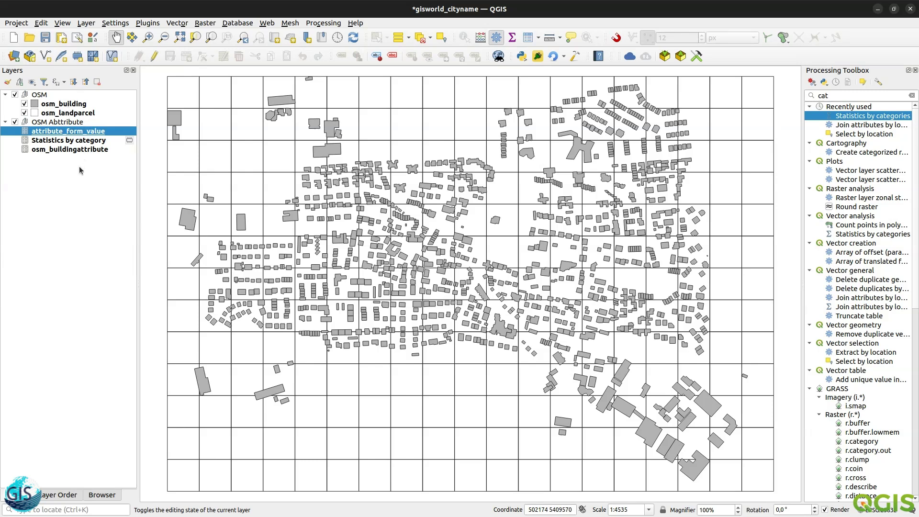
# Open the Statistics by category attribute table.
pyautogui.click(79, 144)
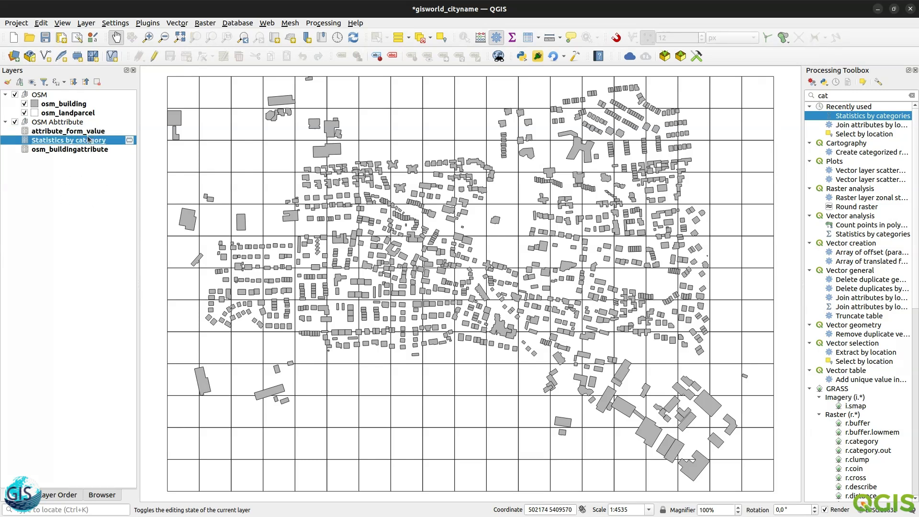
pyautogui.rightClick(90, 140)
pyautogui.click(132, 242)
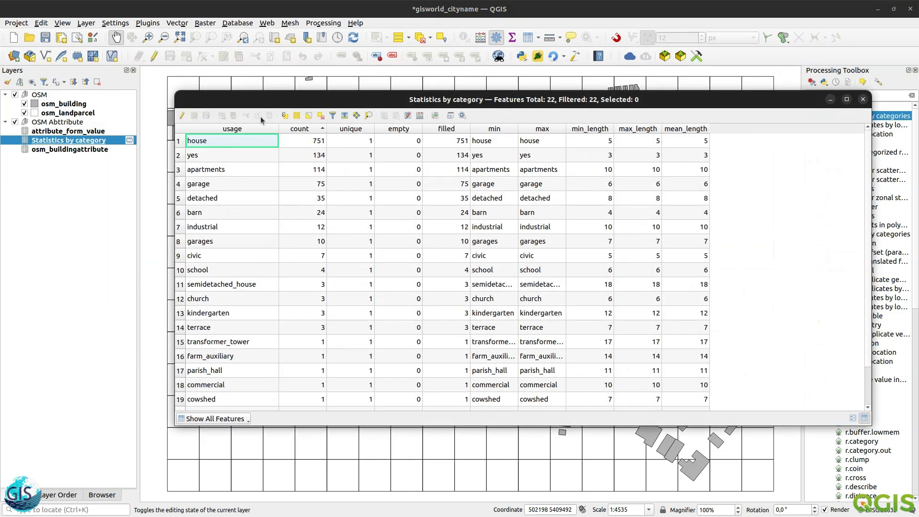
# Add a text field key, length 255, filled with the expression usage via the Field Calculator.
pyautogui.click(421, 117)
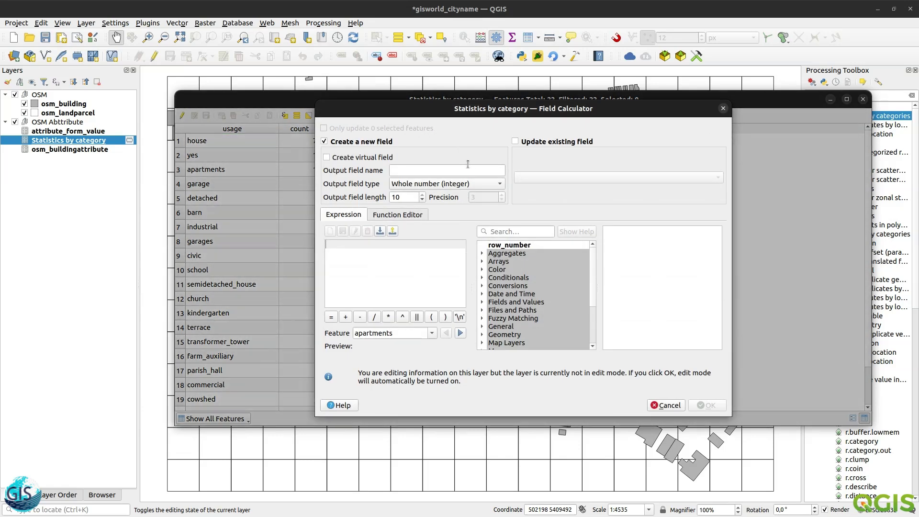
pyautogui.moveTo(481, 88); pyautogui.dragTo(438, 117)
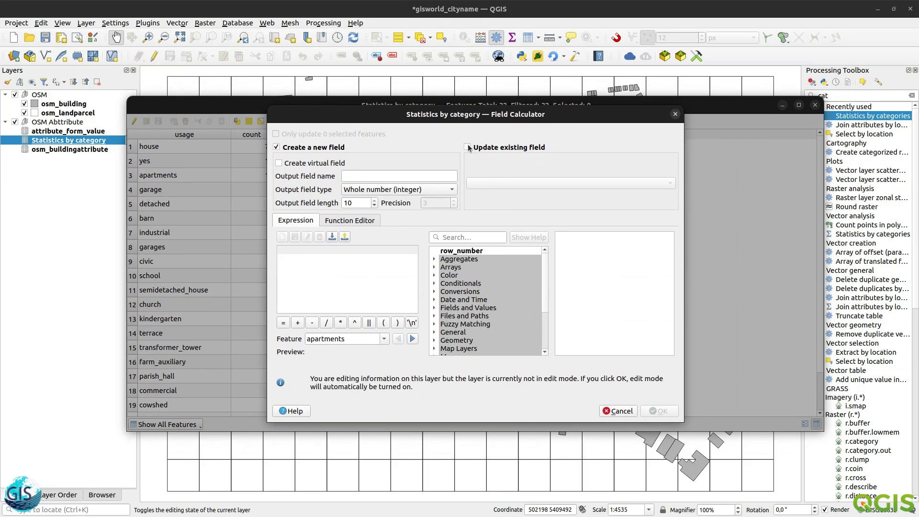
pyautogui.click(424, 174)
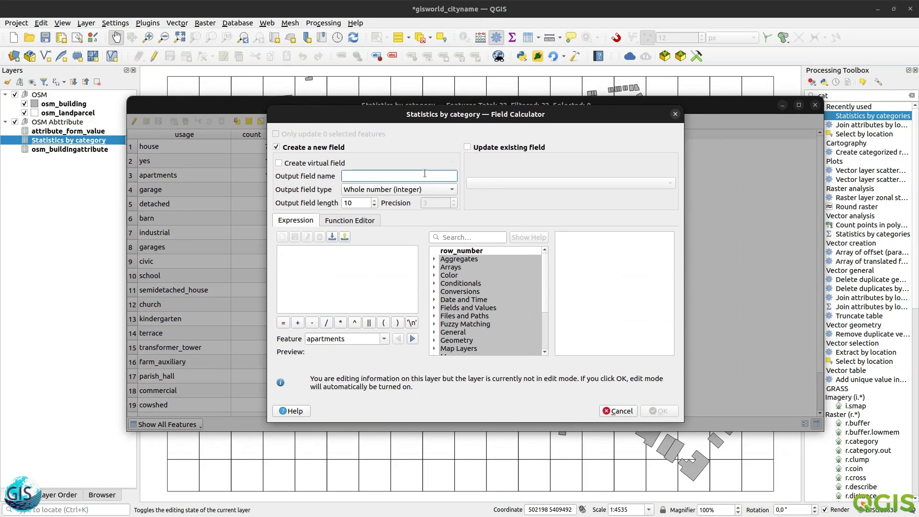
pyautogui.write('key')
pyautogui.click(396, 188)
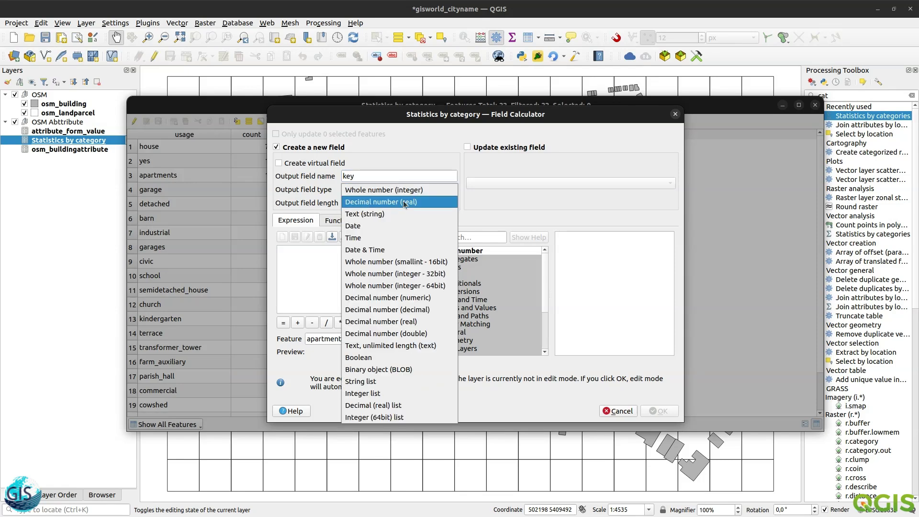
pyautogui.click(405, 214)
pyautogui.doubleClick(347, 203)
pyautogui.write('2')
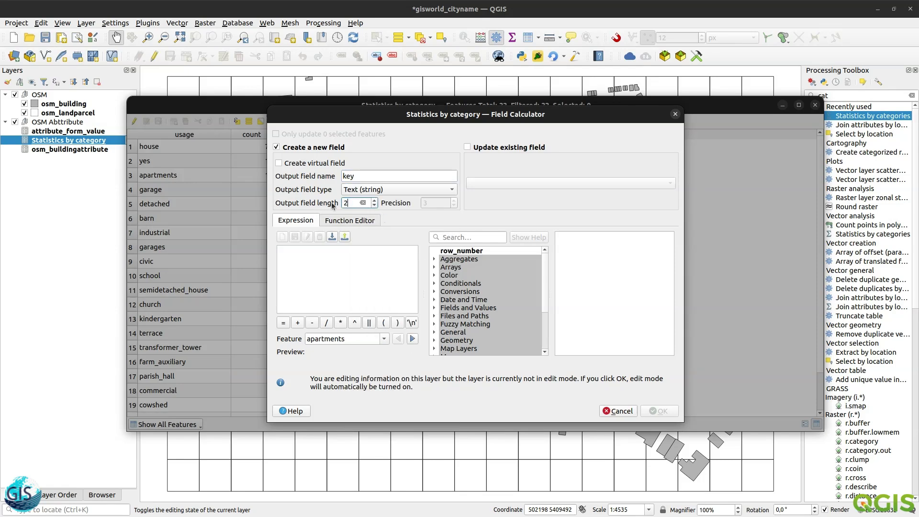
pyautogui.write('55')
pyautogui.click(313, 286)
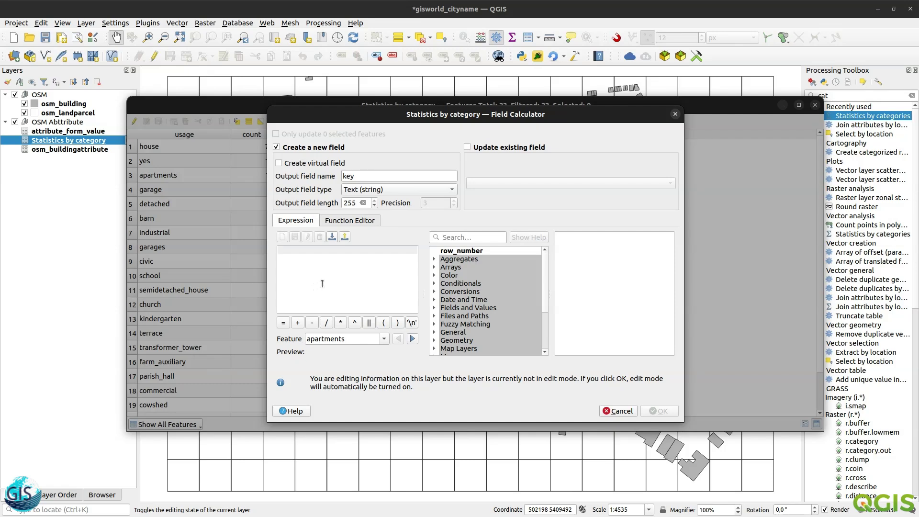
pyautogui.write('usage')
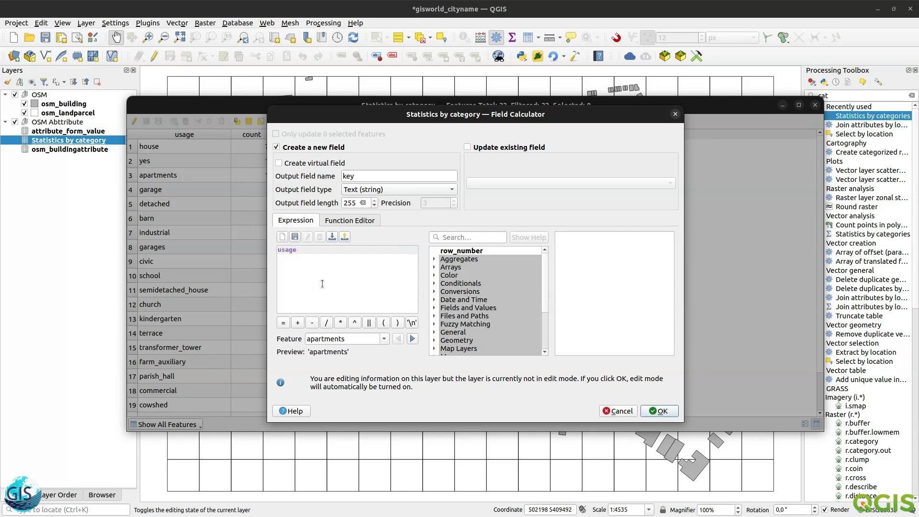
pyautogui.click(659, 410)
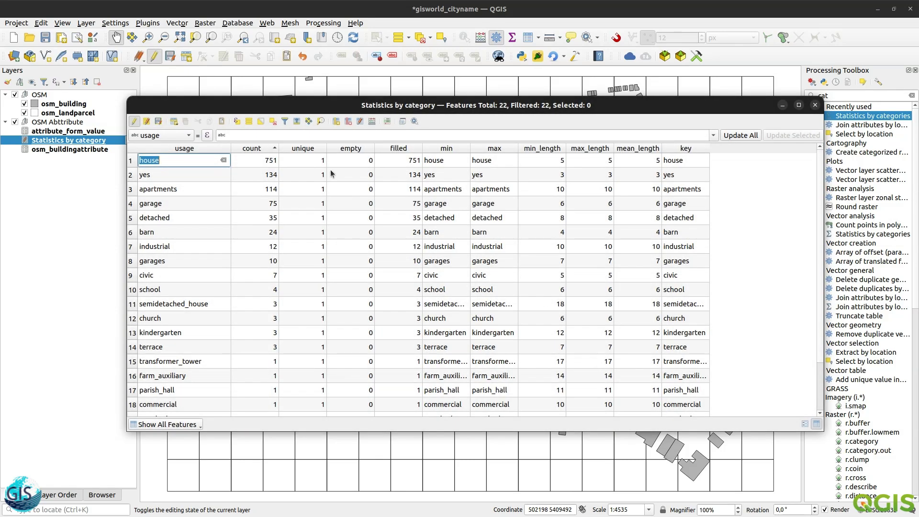
# Save the edits, stop editing and close the Statistics by category table.
pyautogui.click(158, 121)
pyautogui.click(134, 122)
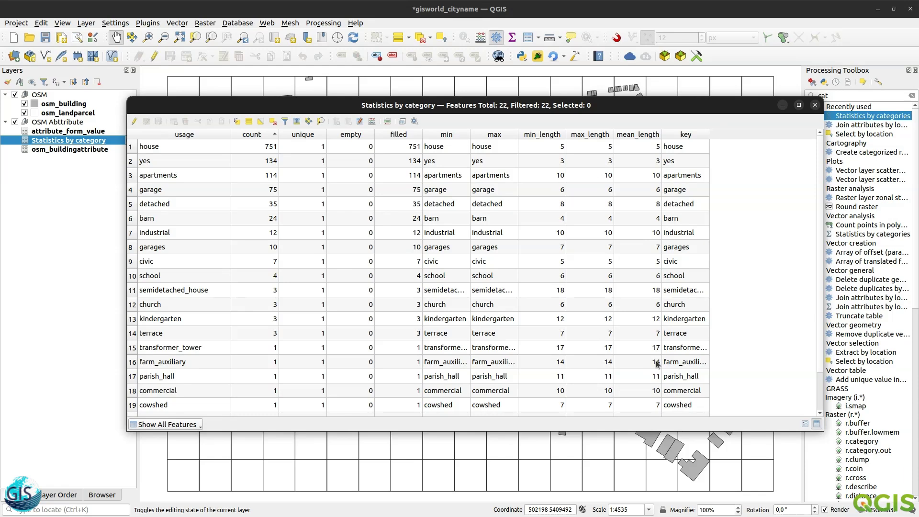
pyautogui.click(815, 105)
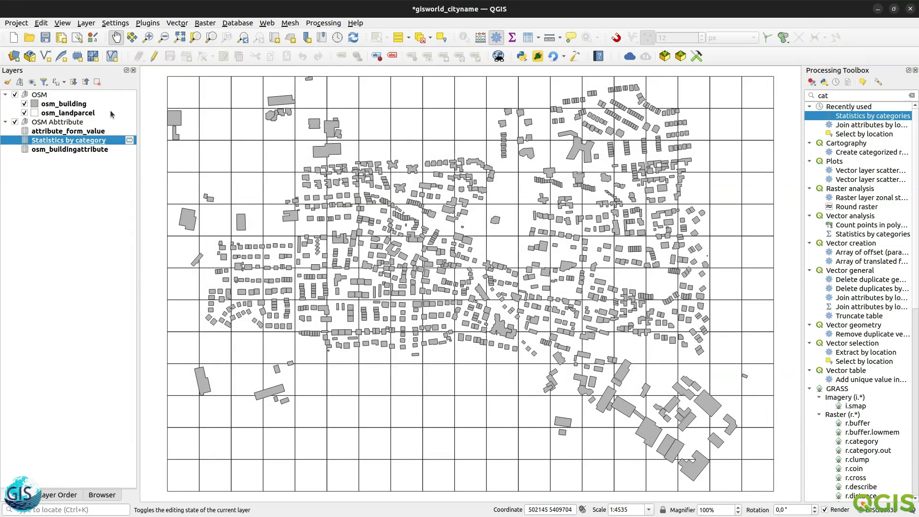
# Select and copy all 22 Statistics by category rows, then close that table.
pyautogui.rightClick(91, 143)
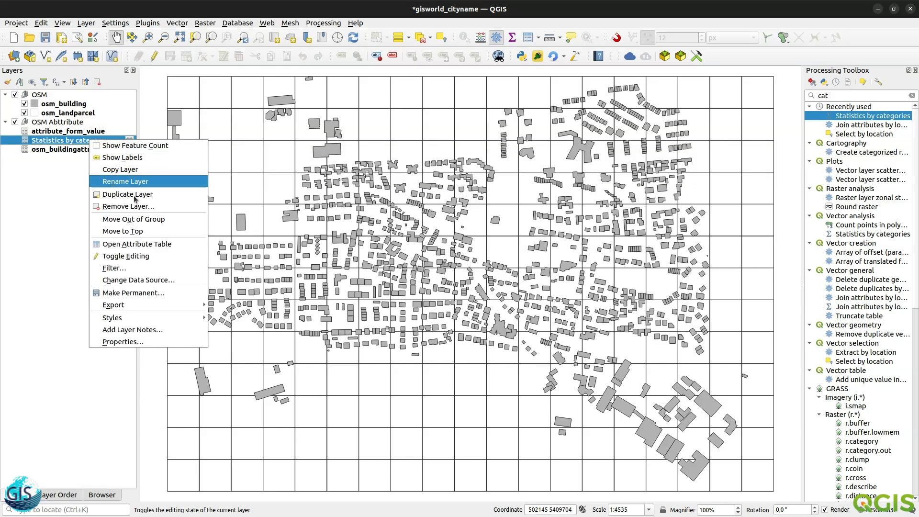
pyautogui.click(153, 245)
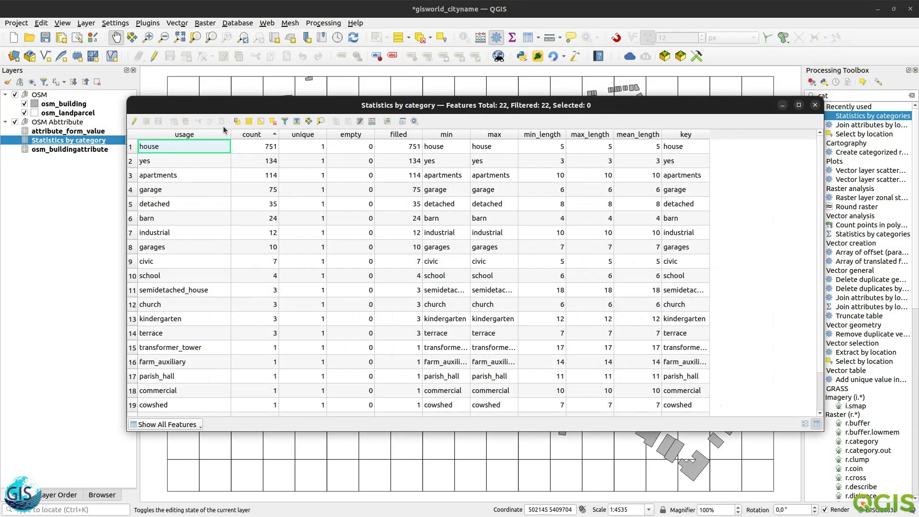
pyautogui.click(136, 122)
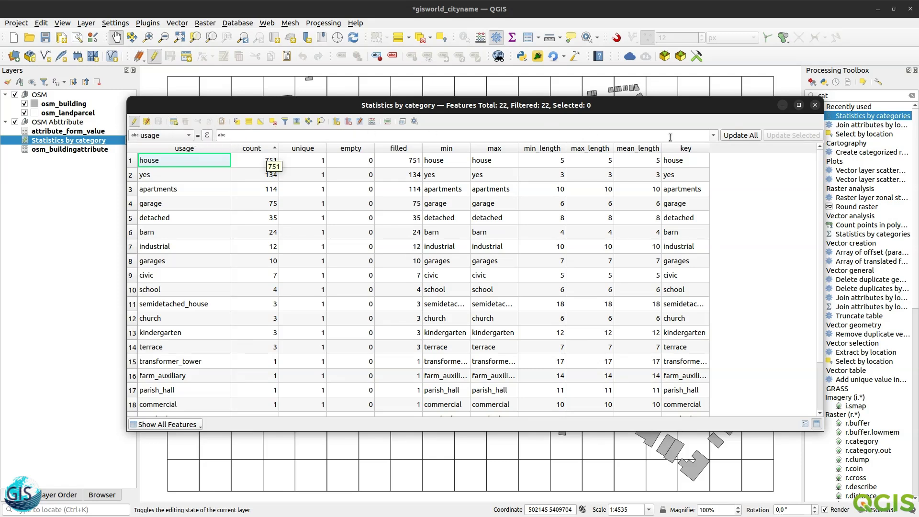
pyautogui.click(244, 127)
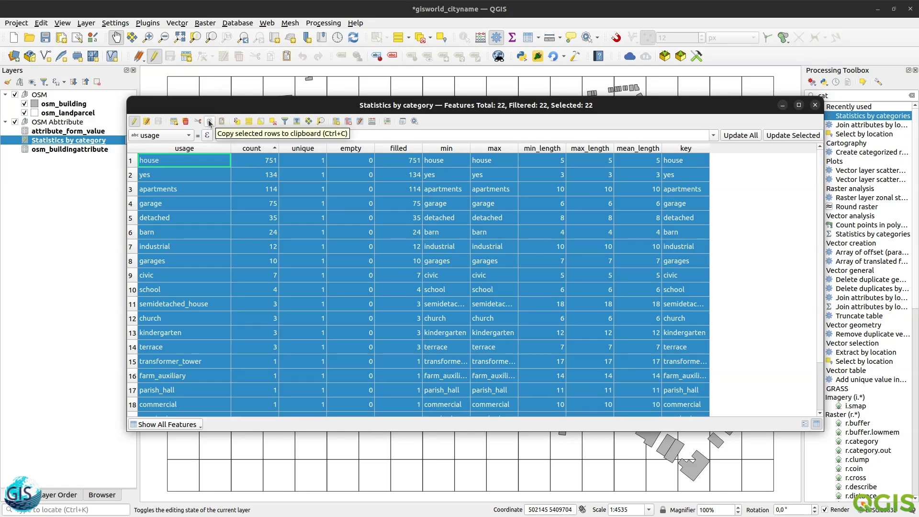
pyautogui.click(210, 123)
pyautogui.click(815, 105)
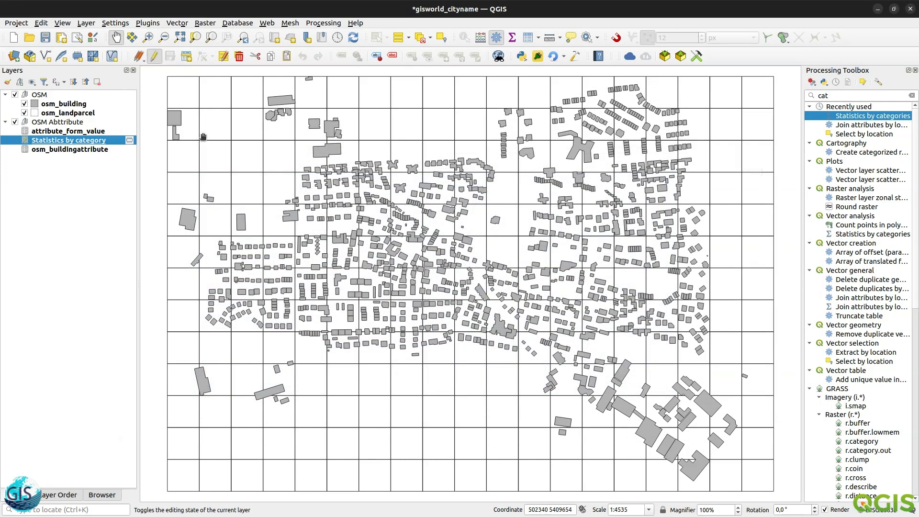
pyautogui.click(92, 133)
# Paste the 22 copied rows into attribute_form_value in edit mode, sorted by key.
pyautogui.rightClick(93, 133)
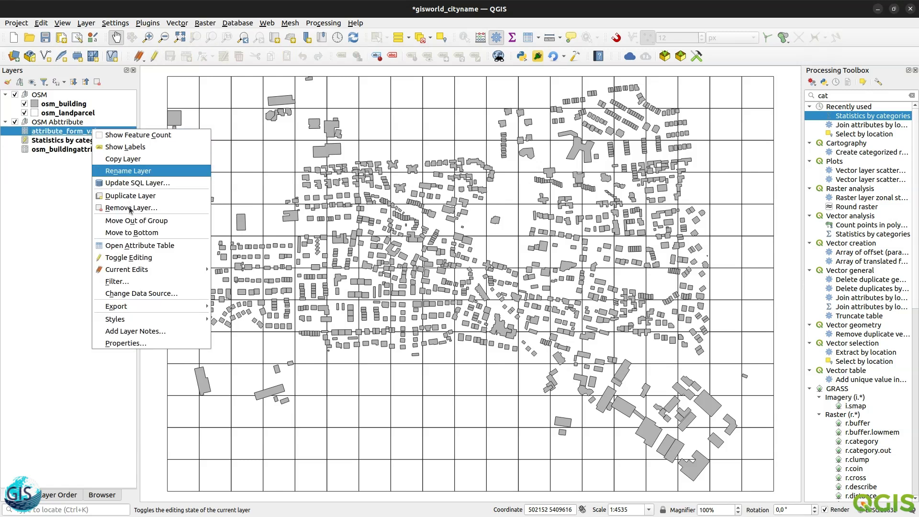
pyautogui.click(158, 243)
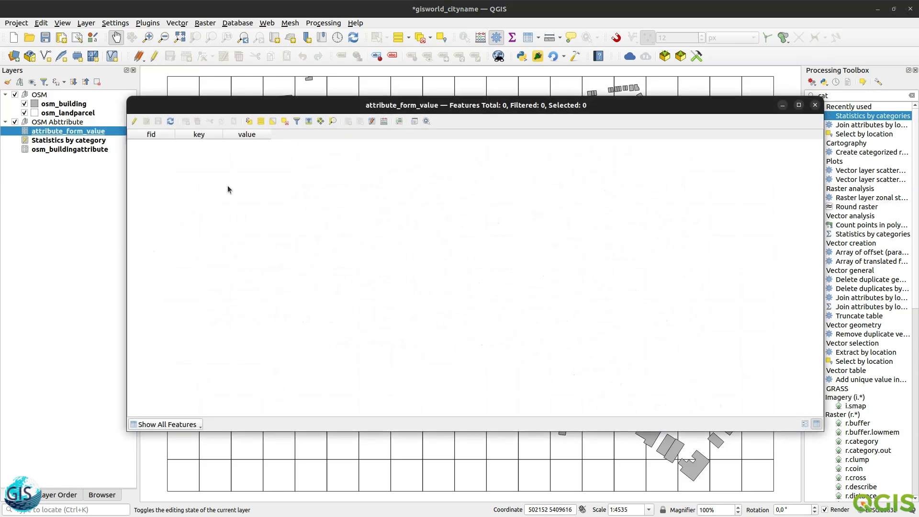
pyautogui.click(134, 122)
pyautogui.click(233, 122)
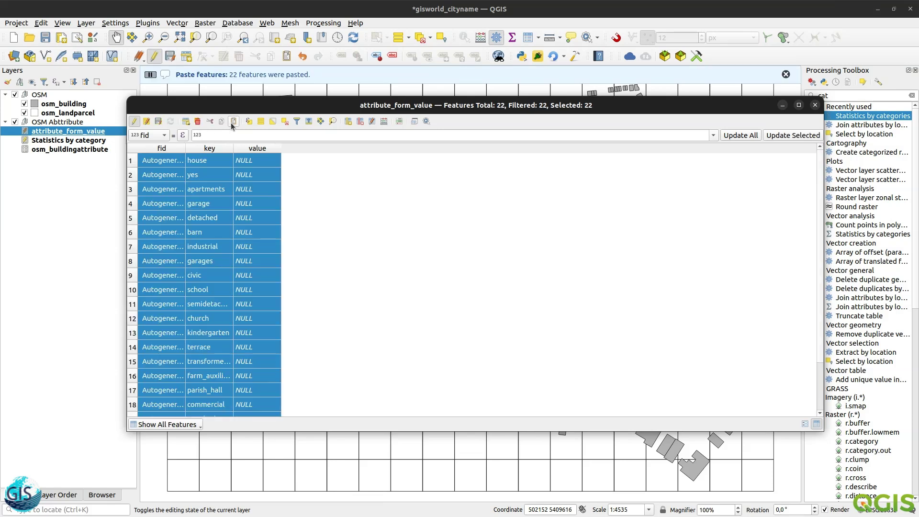
pyautogui.doubleClick(234, 148)
pyautogui.click(240, 149)
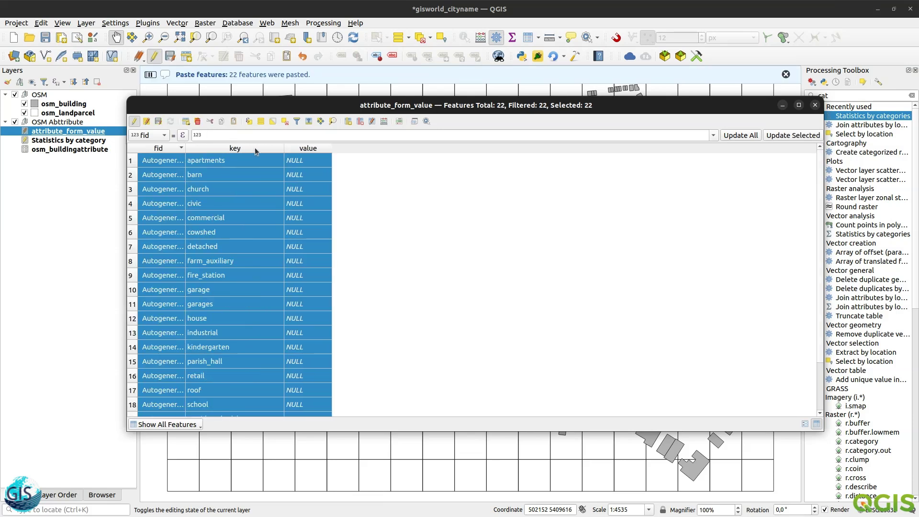
# Update the value field with the expression key using the Field Calculator.
pyautogui.click(387, 121)
pyautogui.click(464, 147)
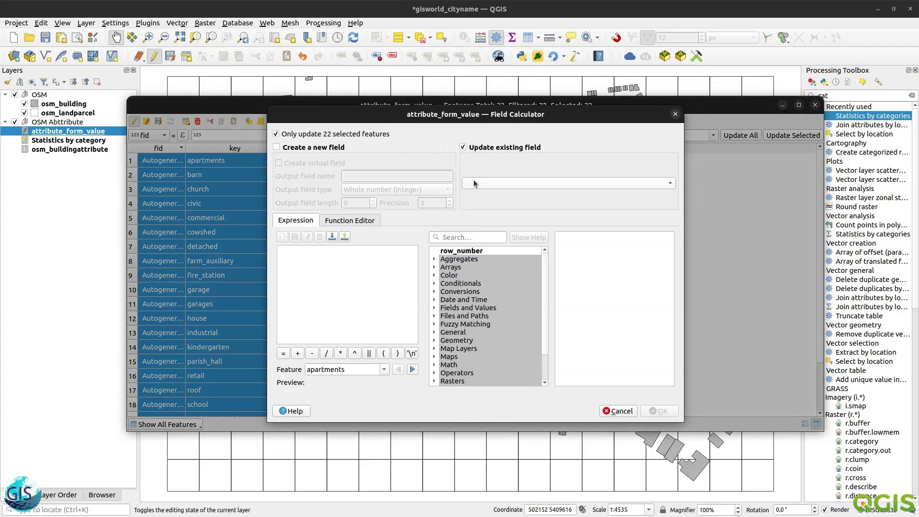
pyautogui.click(473, 182)
pyautogui.click(495, 211)
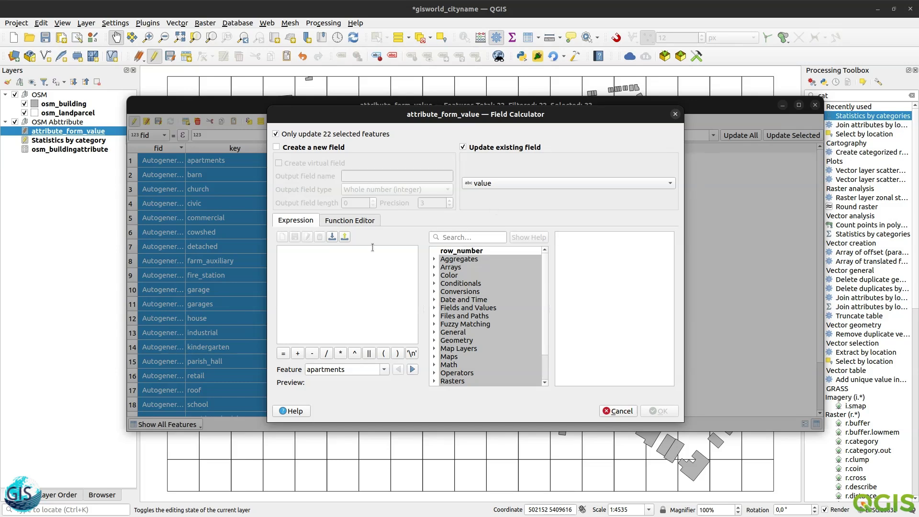
pyautogui.click(367, 262)
pyautogui.write('key')
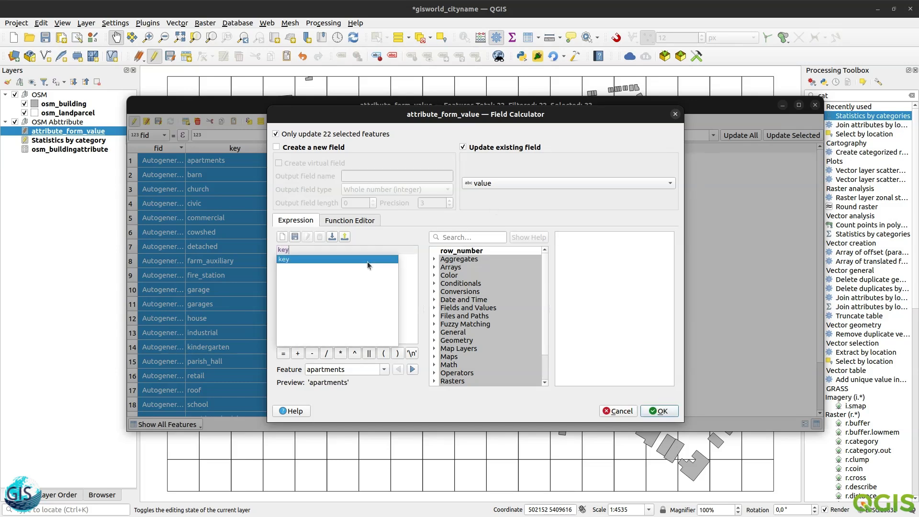
pyautogui.click(660, 412)
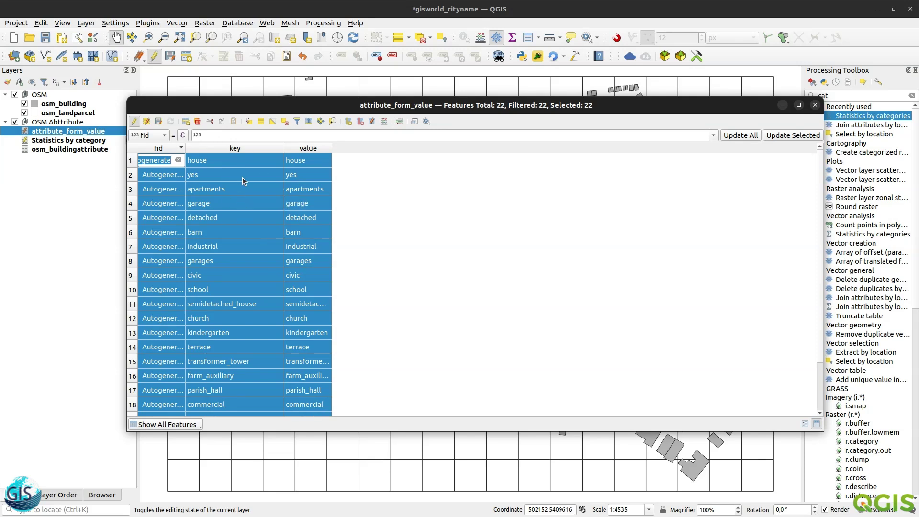
# Save the edits and stop editing attribute_form_value.
pyautogui.scroll(-2, 242, 177)
pyautogui.scroll(2, 277, 263)
pyautogui.hotkey('ctrl', 's')
pyautogui.press('Tab')
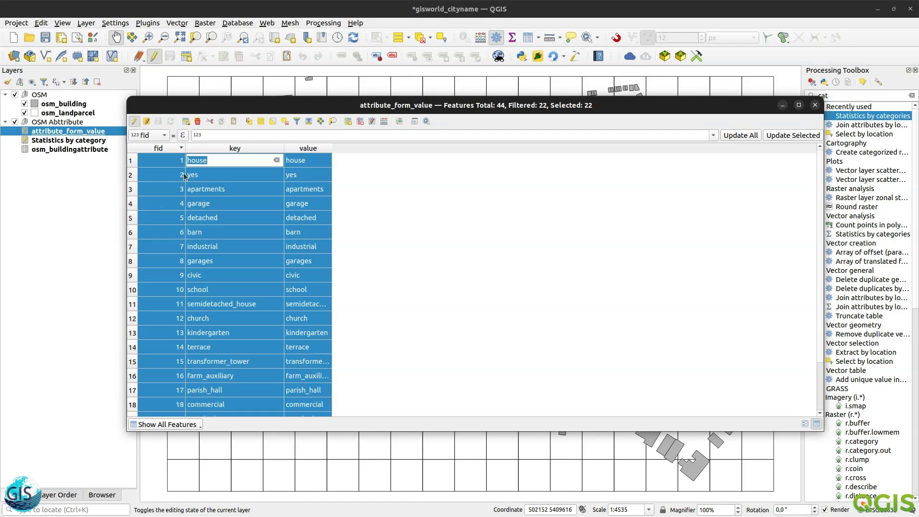
pyautogui.click(134, 121)
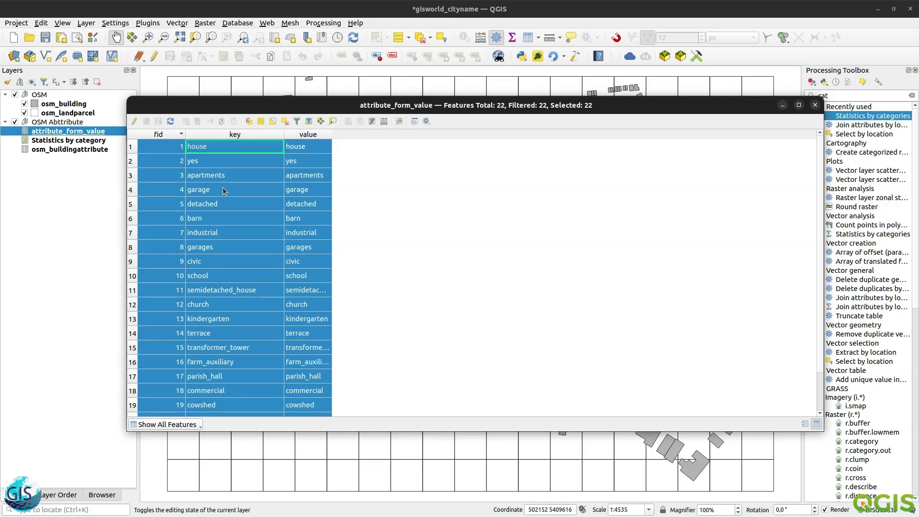
# Auto-fit the key and value columns of attribute_form_value and scroll through its rows.
pyautogui.click(223, 190)
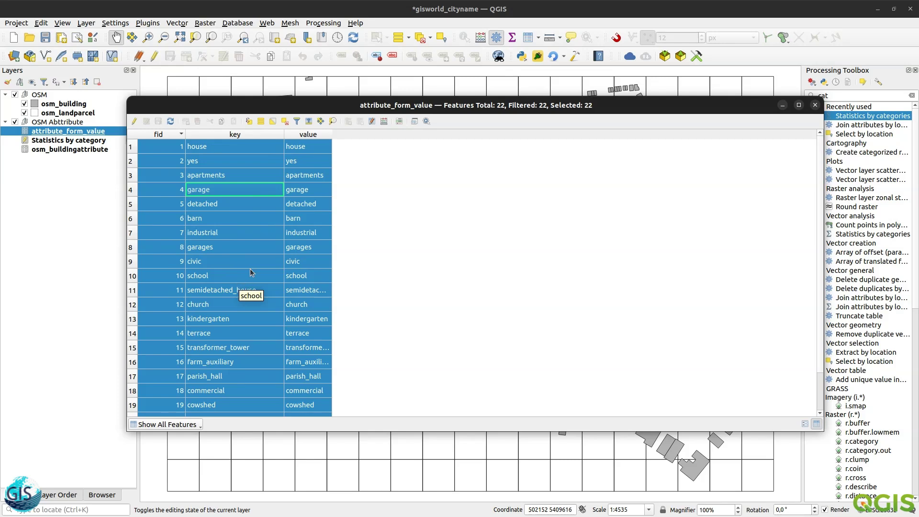
pyautogui.doubleClick(284, 134)
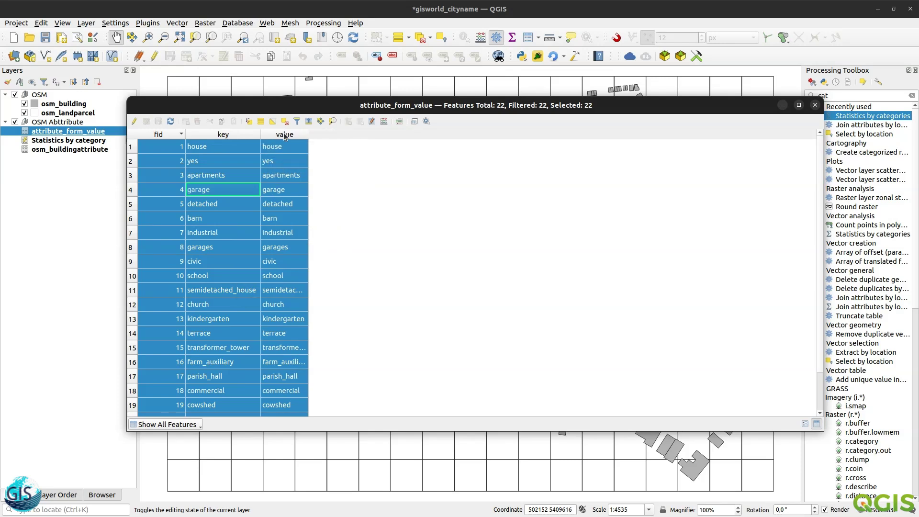
pyautogui.doubleClick(309, 134)
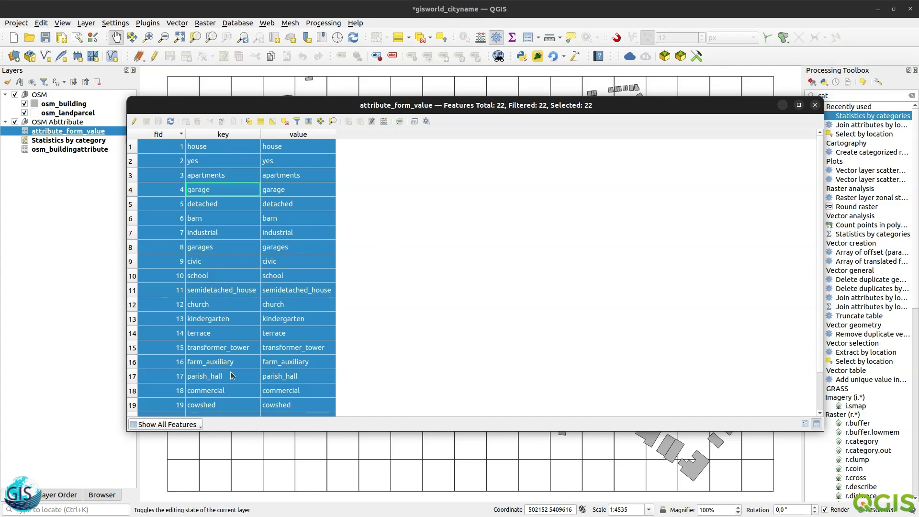
pyautogui.scroll(-1, 233, 277)
pyautogui.scroll(1, 234, 277)
pyautogui.scroll(-1, 214, 335)
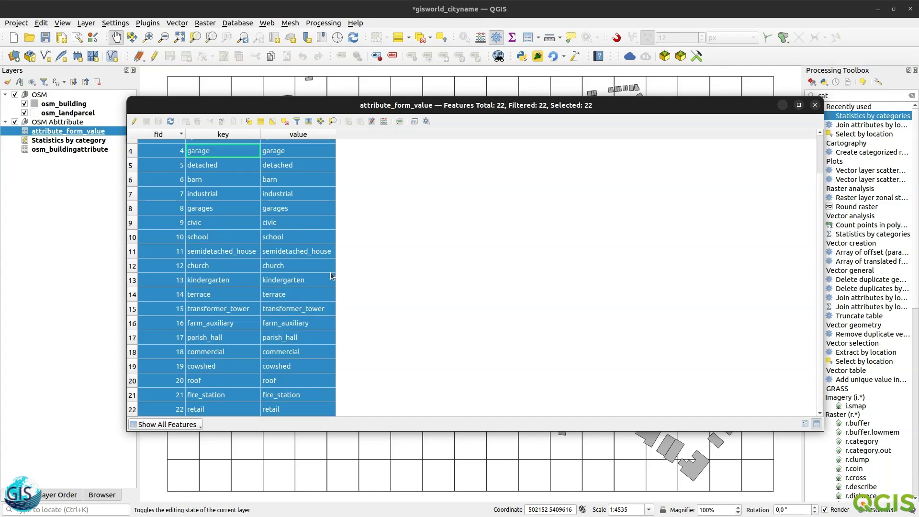
pyautogui.scroll(1, 378, 220)
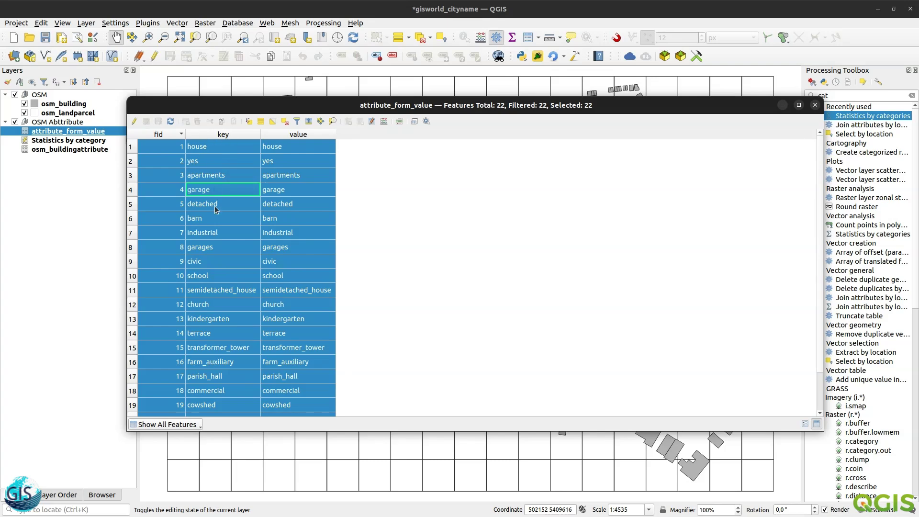
pyautogui.scroll(-1, 235, 273)
pyautogui.scroll(1, 240, 282)
# Deselect all rows, widen the value column further, and close the attribute table.
pyautogui.click(285, 124)
pyautogui.scroll(-1, 288, 220)
pyautogui.scroll(1, 274, 254)
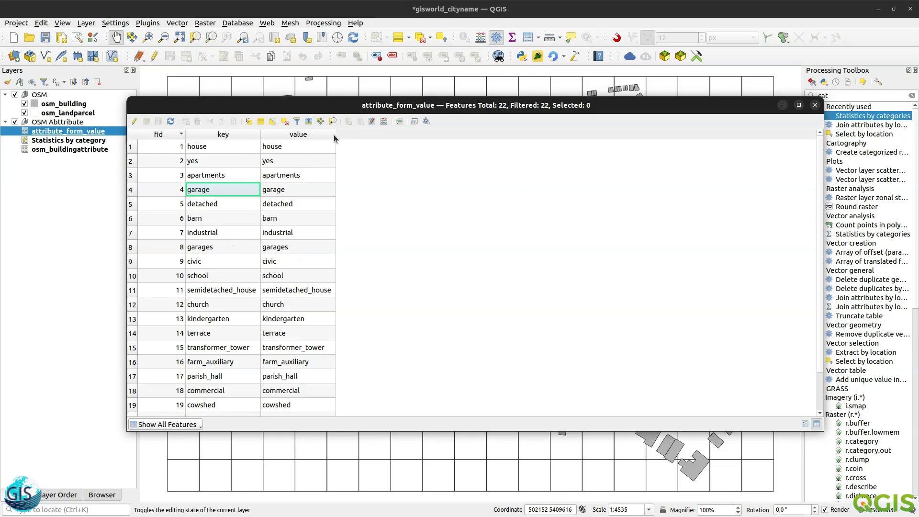
pyautogui.moveTo(336, 135); pyautogui.dragTo(371, 135)
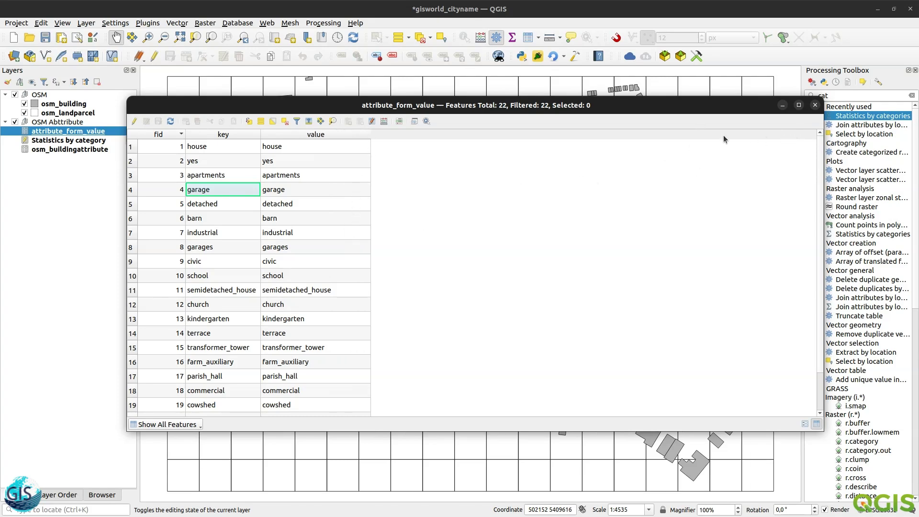
pyautogui.click(815, 104)
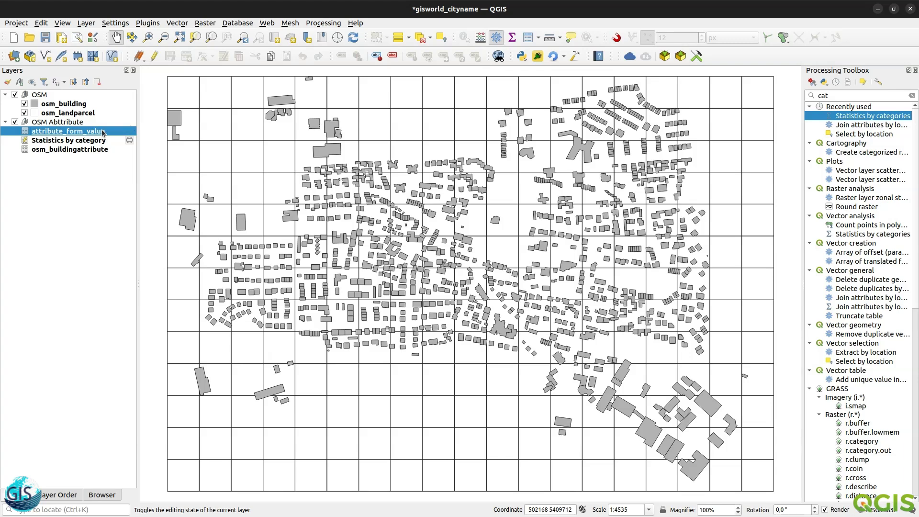
# In osm_buildingattribute's Attributes Form, set the usage field's widget type to Value Relation.
pyautogui.click(83, 150)
pyautogui.doubleClick(73, 149)
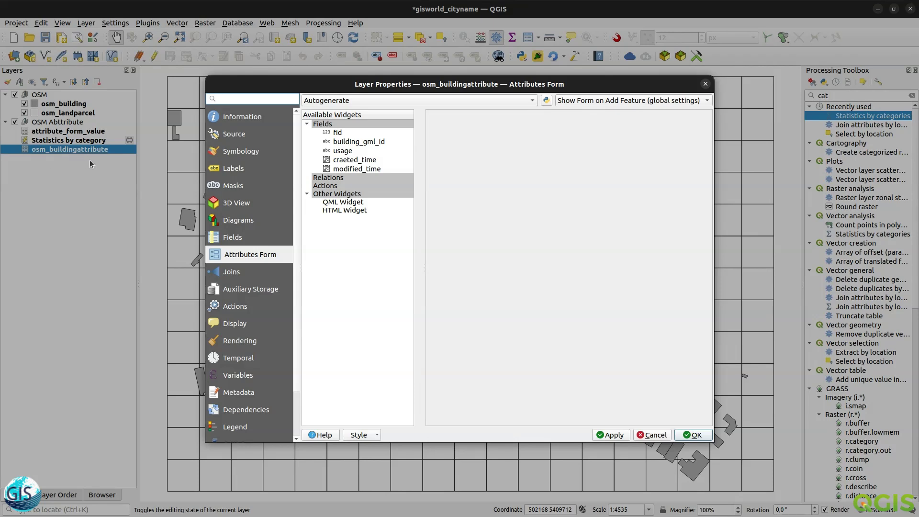
pyautogui.click(341, 151)
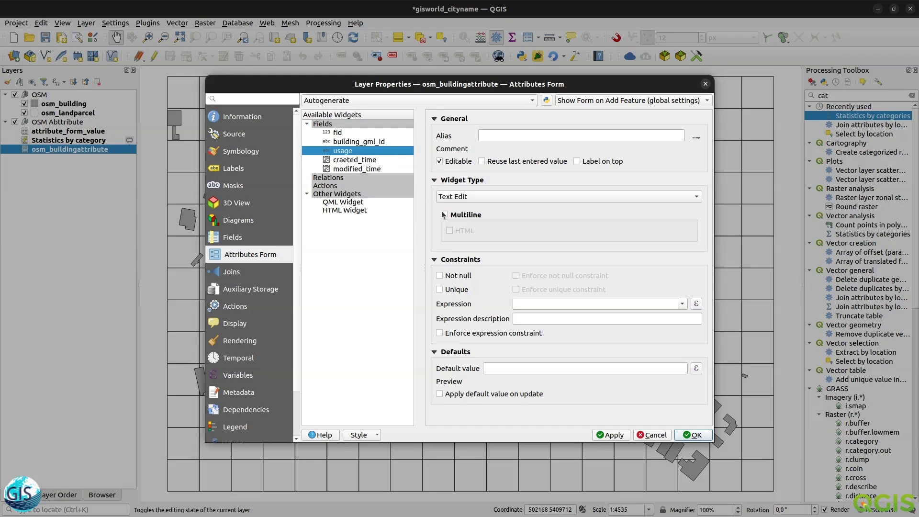
pyautogui.click(484, 197)
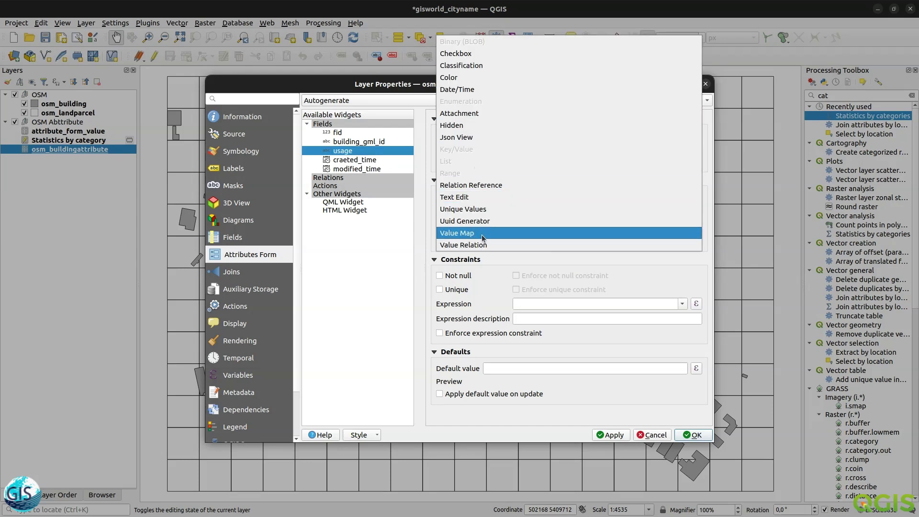
pyautogui.click(467, 245)
# Use layer attribute_form_value with key column key and value column value, allow NULL, and apply.
pyautogui.click(573, 230)
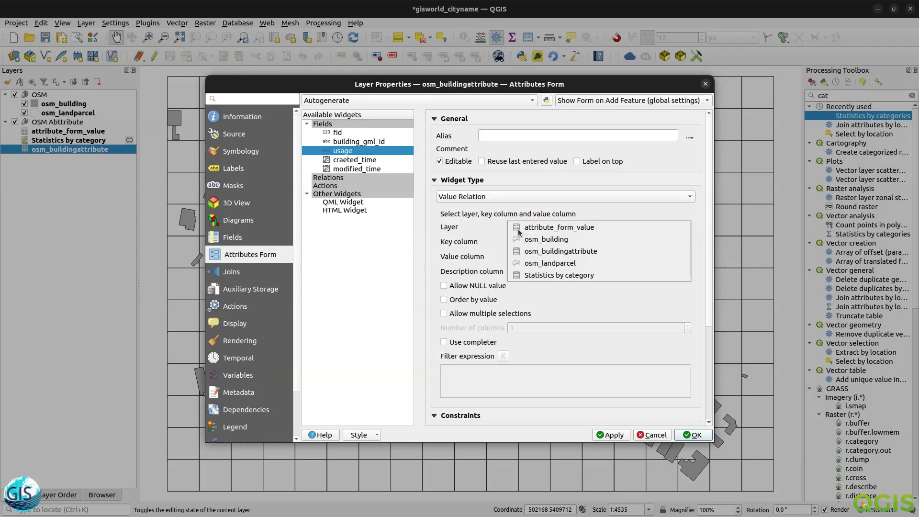
pyautogui.click(573, 231)
pyautogui.click(553, 240)
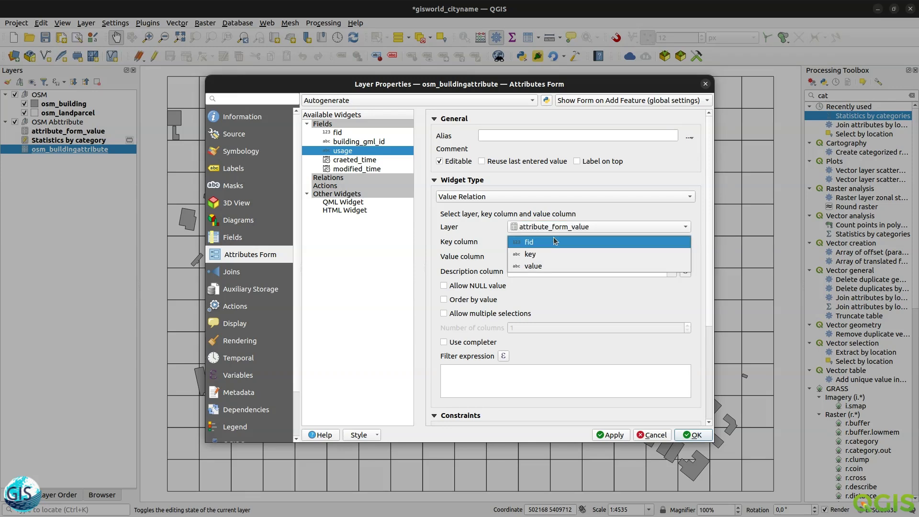
pyautogui.click(554, 250)
pyautogui.click(552, 257)
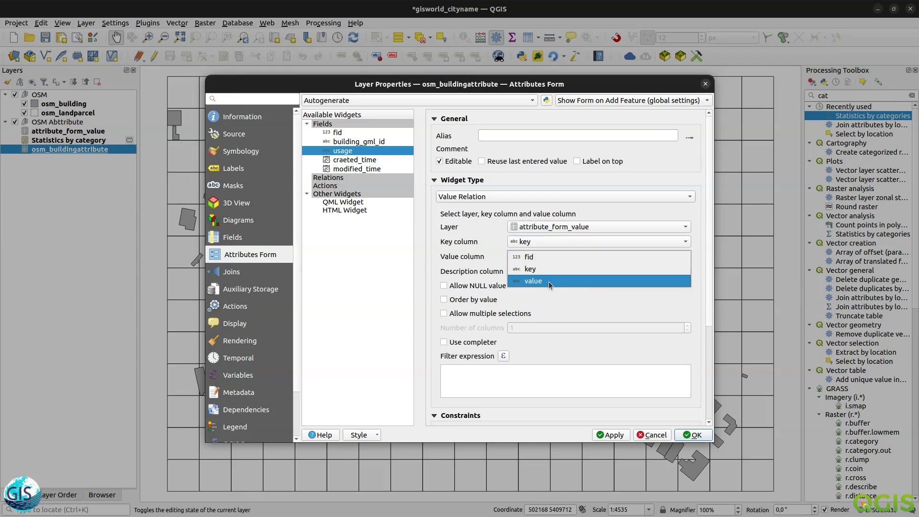
pyautogui.click(549, 282)
pyautogui.click(542, 271)
pyautogui.write('value')
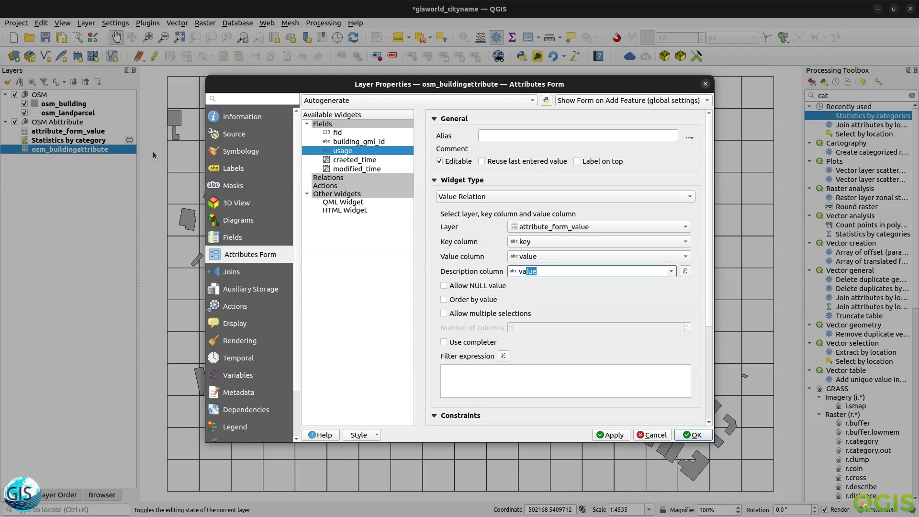
pyautogui.click(528, 279)
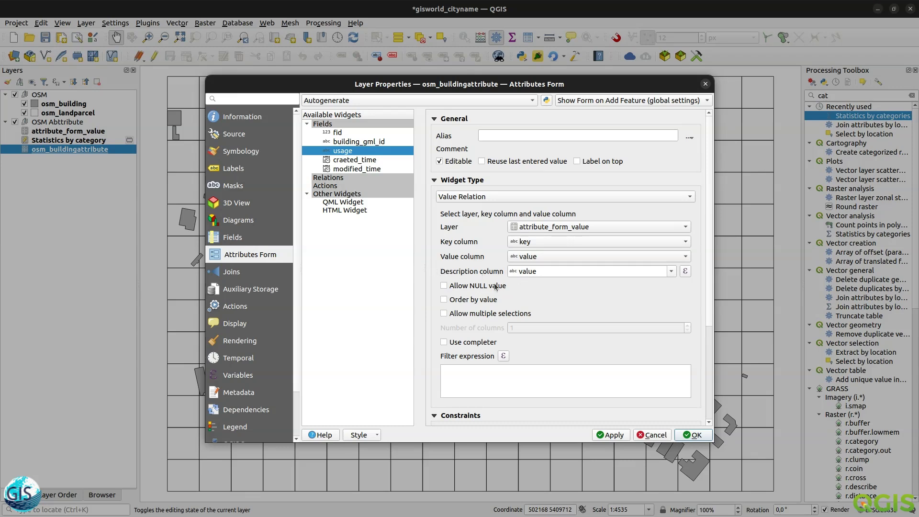
pyautogui.click(444, 287)
pyautogui.scroll(-1, 710, 316)
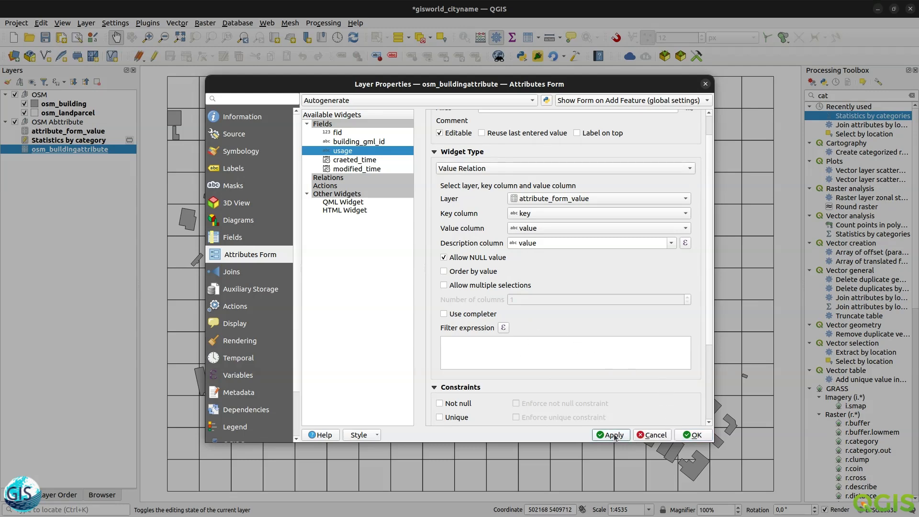
pyautogui.click(695, 440)
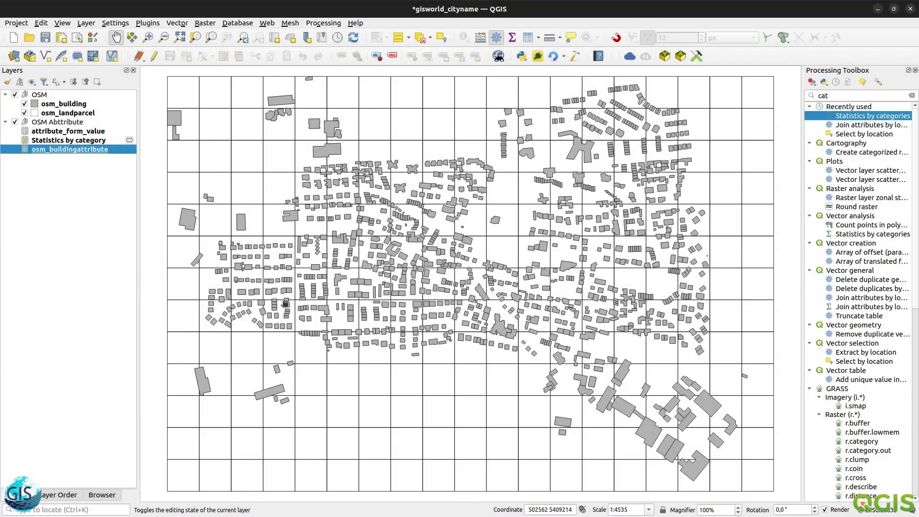
# Open the osm_buildingattribute attribute table and turn on editing.
pyautogui.rightClick(53, 150)
pyautogui.click(94, 276)
pyautogui.moveTo(241, 110)
pyautogui.mouseDown()
pyautogui.moveTo(272, 116)
pyautogui.moveTo(228, 104)
pyautogui.mouseUp()
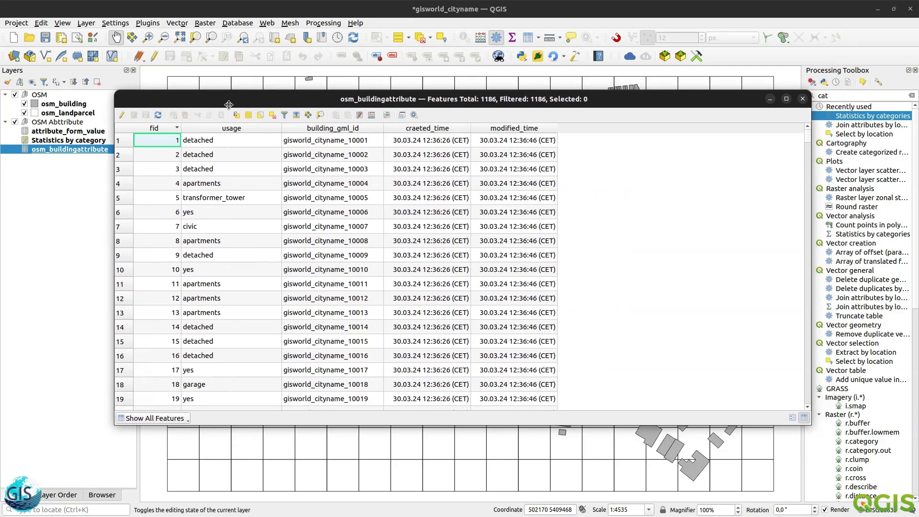
pyautogui.click(121, 116)
# Change feature 6's usage from yes to apartments and save the edit.
pyautogui.click(205, 226)
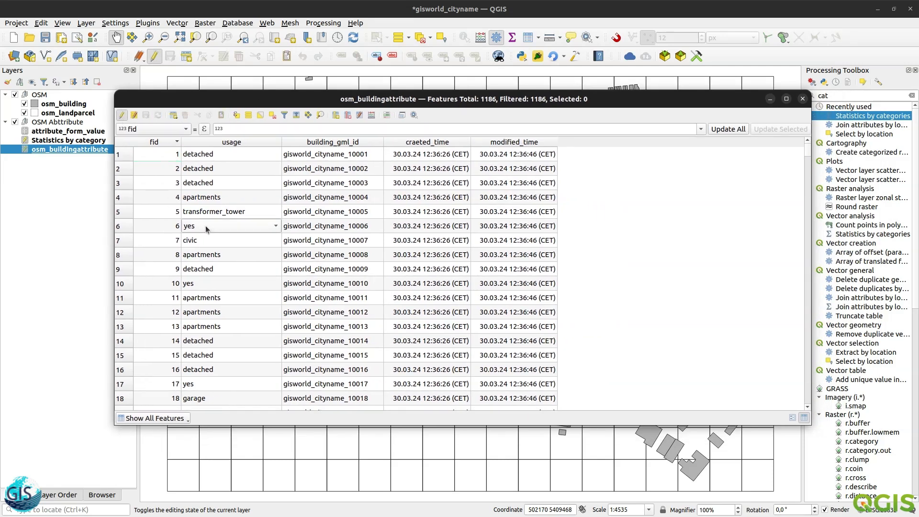
pyautogui.click(262, 231)
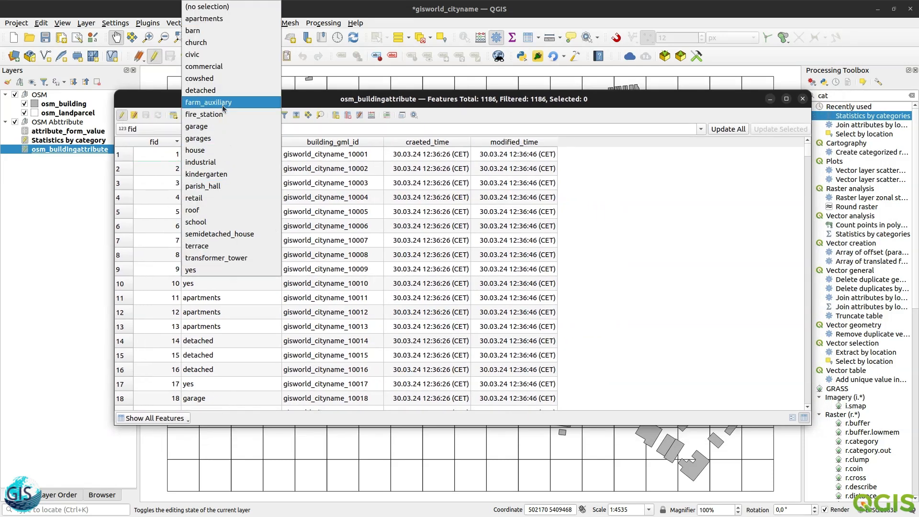
pyautogui.click(233, 19)
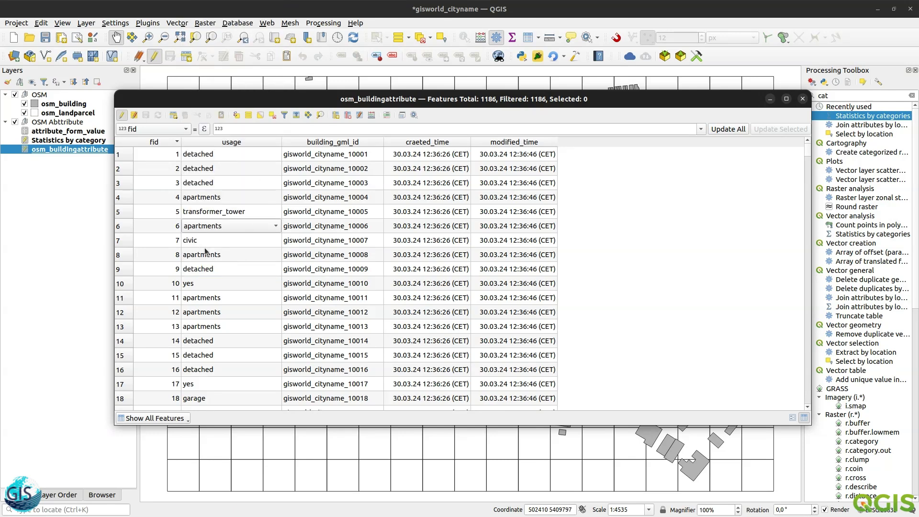
pyautogui.click(121, 115)
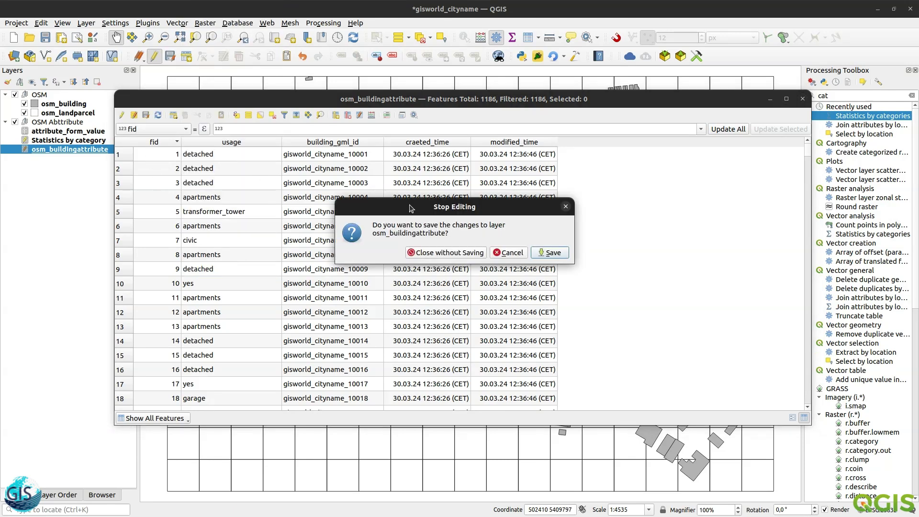
pyautogui.click(549, 257)
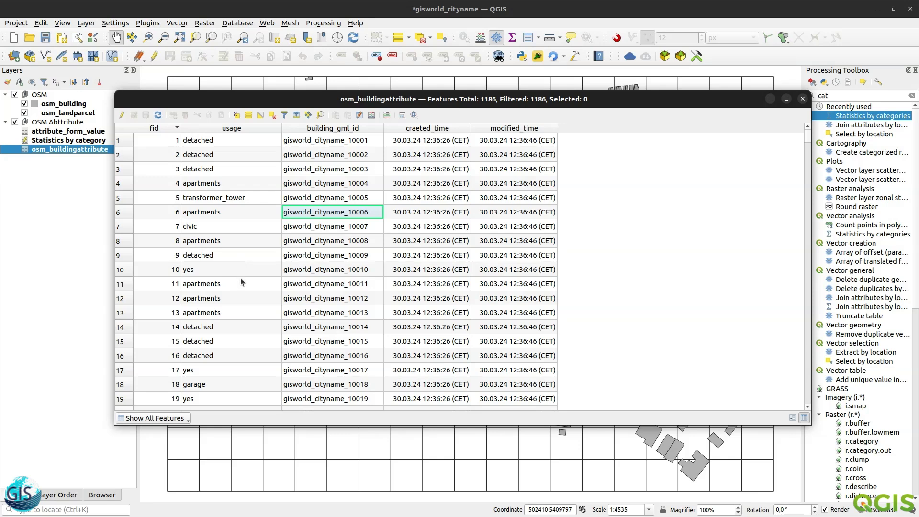
# Re-enable editing, select feature 1's usage cell, then switch editing off.
pyautogui.click(123, 115)
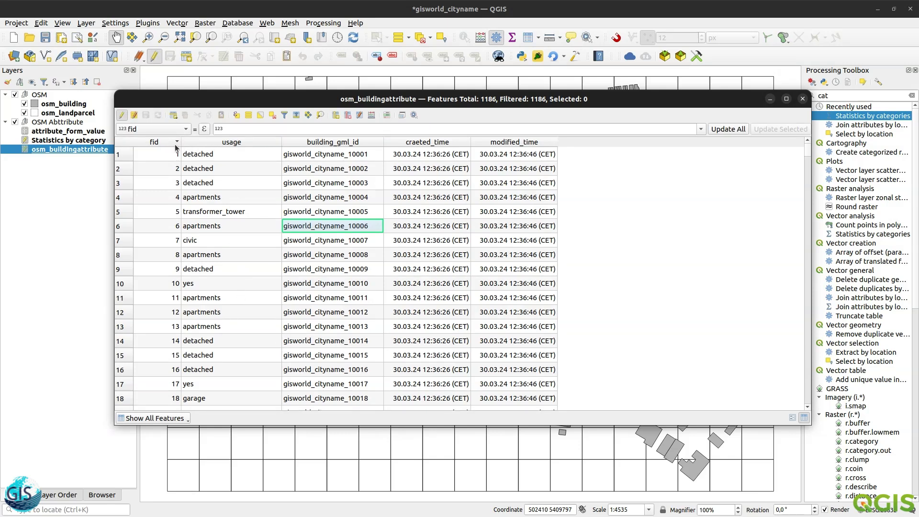
pyautogui.click(244, 153)
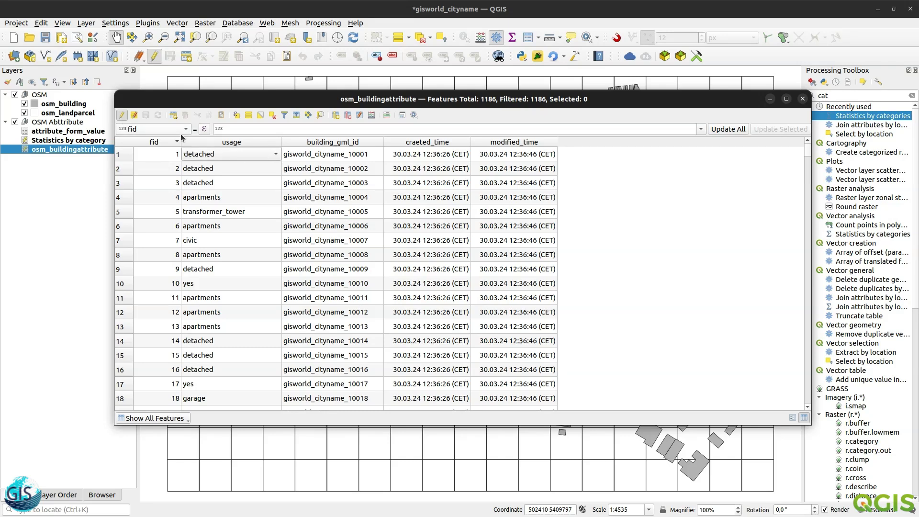
pyautogui.click(121, 115)
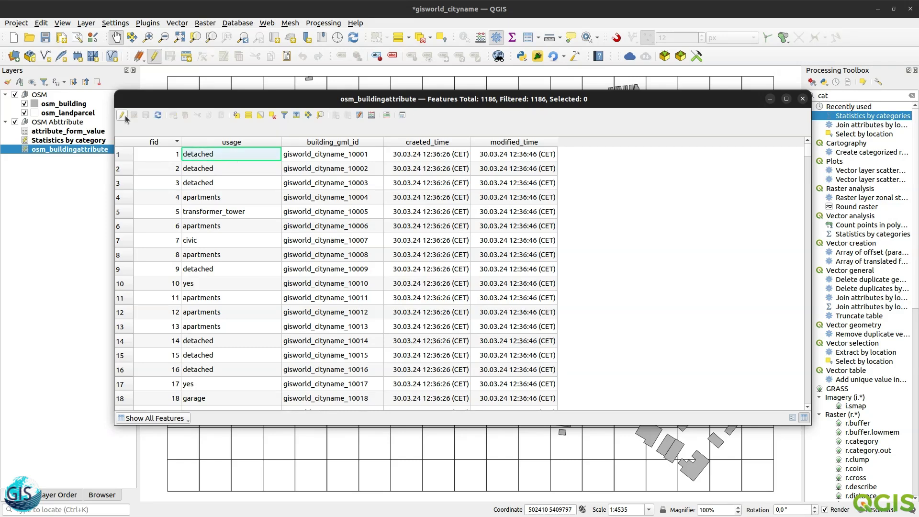
# Pick commercial from feature 1's usage dropdown, replacing detached, and save the edit.
pyautogui.click(122, 115)
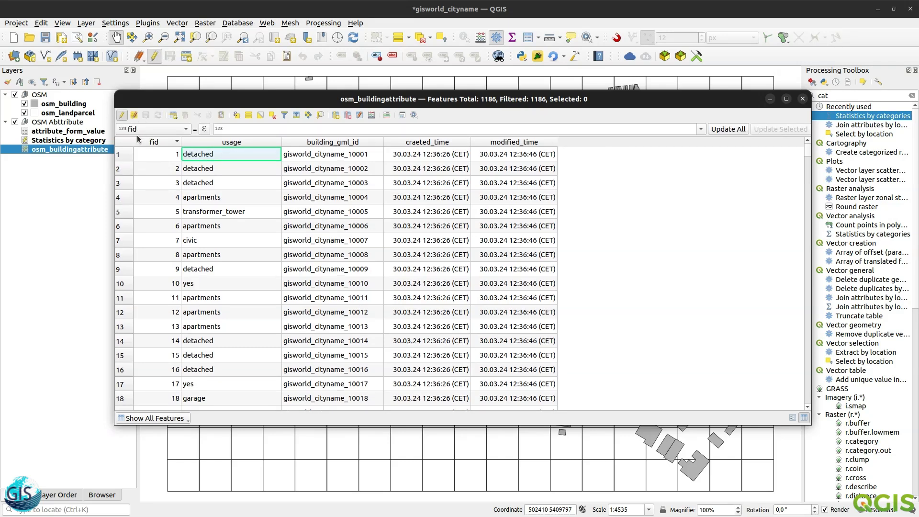
pyautogui.click(121, 115)
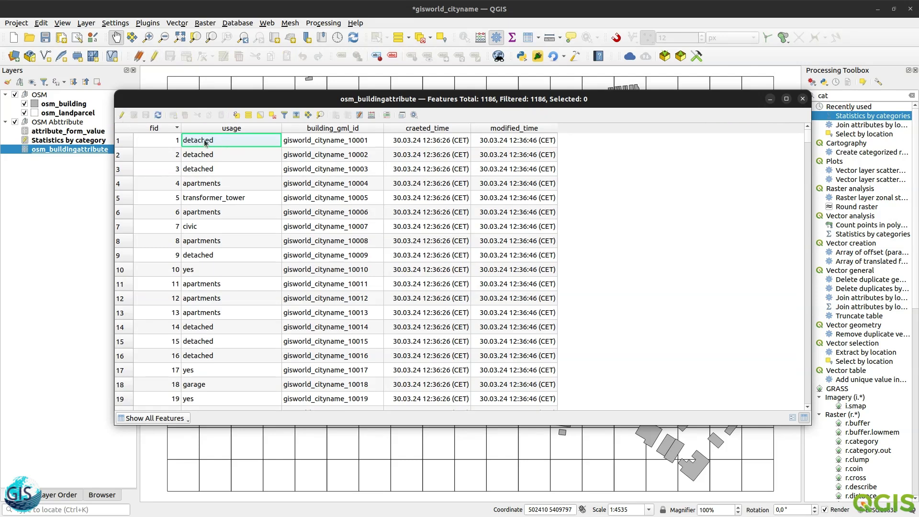
pyautogui.click(121, 115)
pyautogui.click(257, 158)
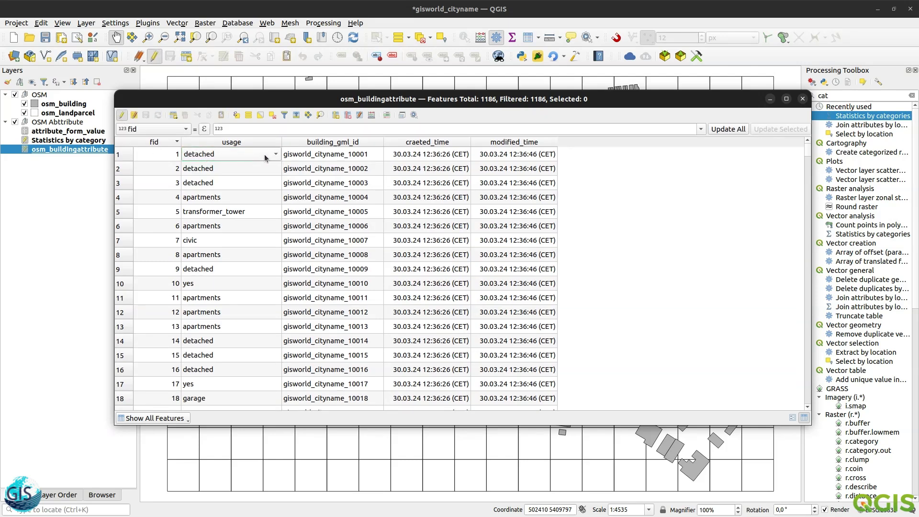
pyautogui.click(266, 159)
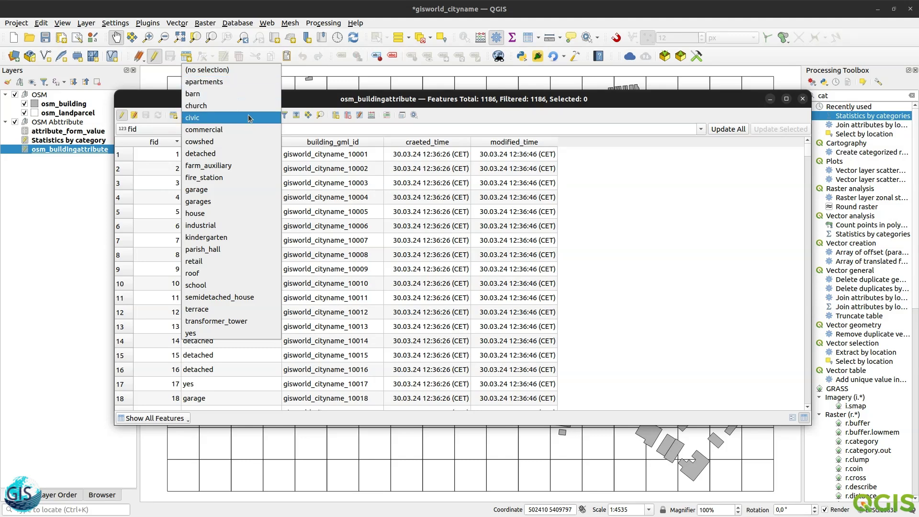
pyautogui.click(245, 141)
pyautogui.click(248, 162)
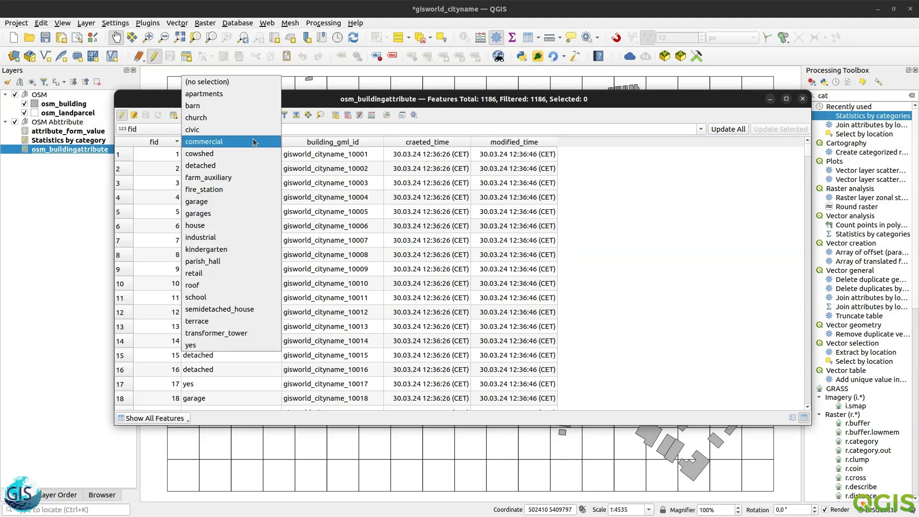
pyautogui.click(253, 141)
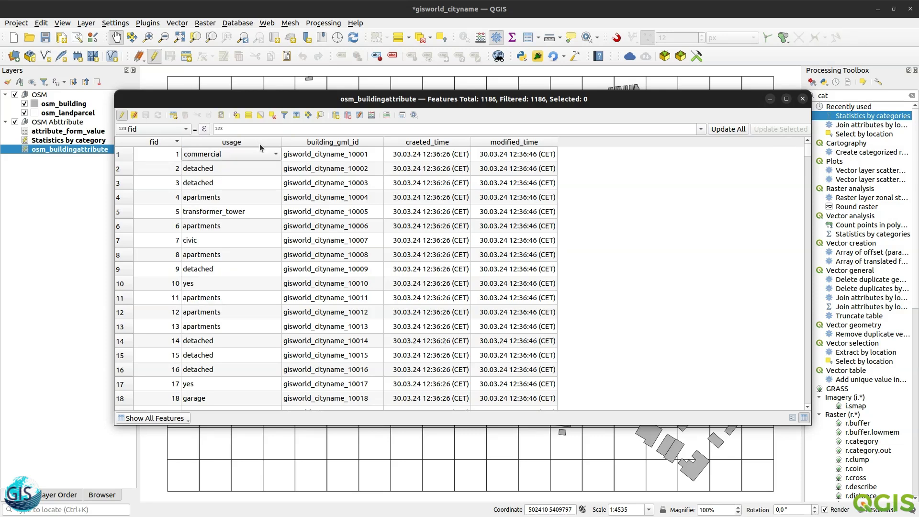
pyautogui.click(121, 117)
pyautogui.click(536, 255)
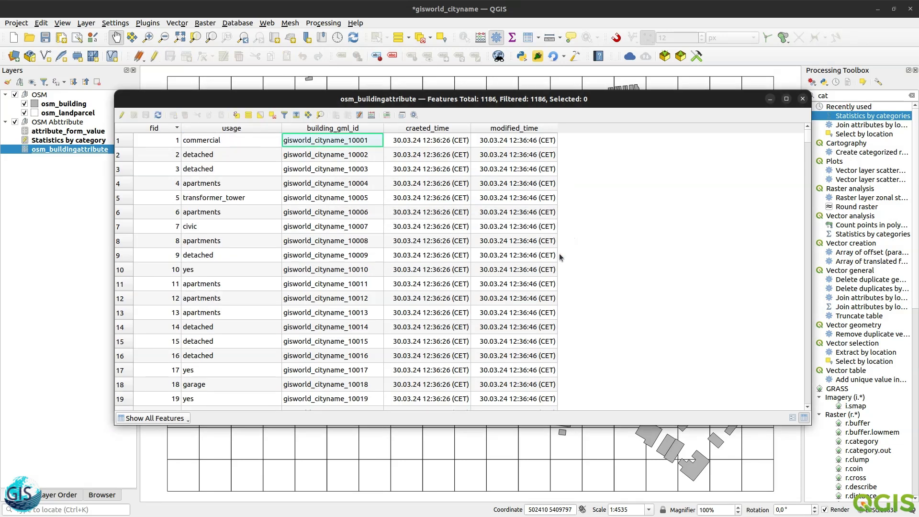